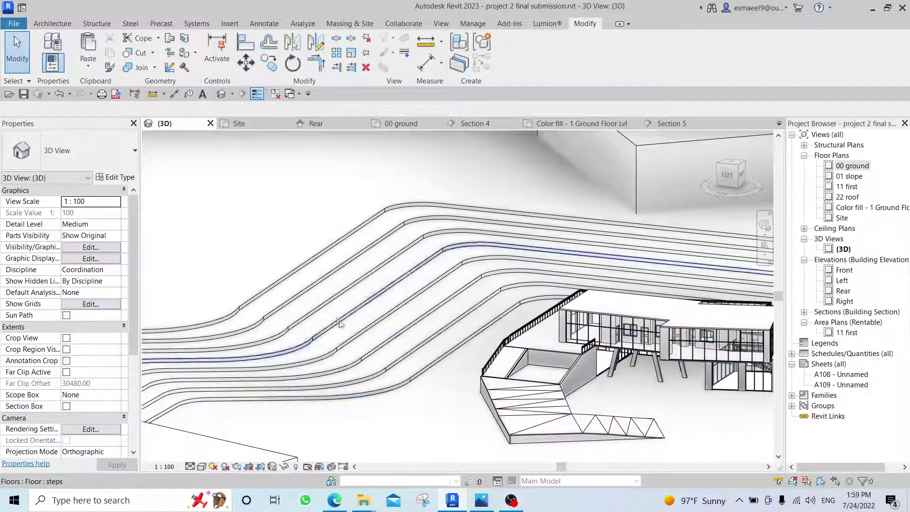
Switch to Google Maps in the browser and examine the satellite view of the site around the building under construction
shift+middle_drag(261, 284, 339, 382)
middle_drag(470, 226, 429, 258)
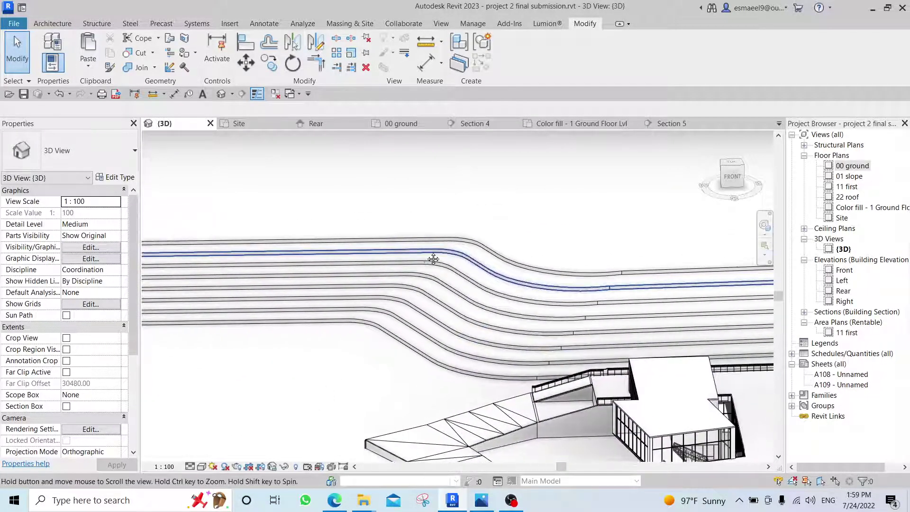
click(334, 500)
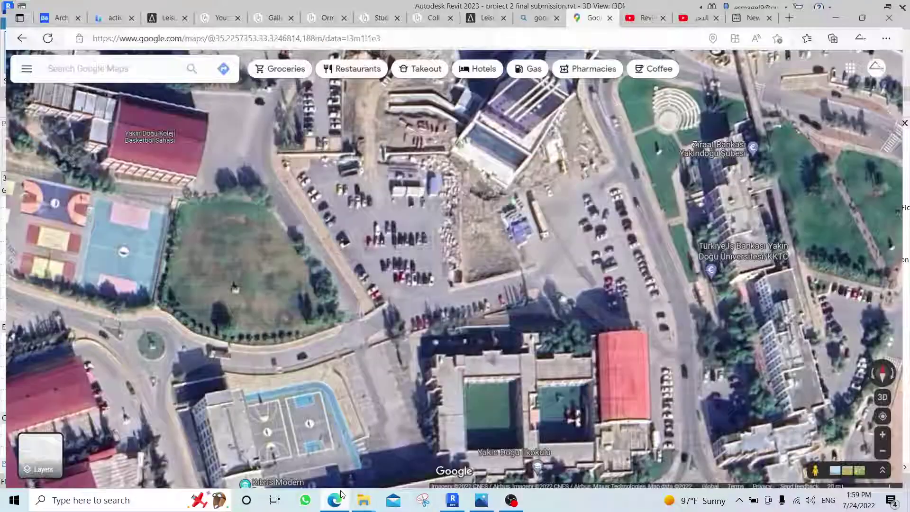
scroll(488, 270, up, 1)
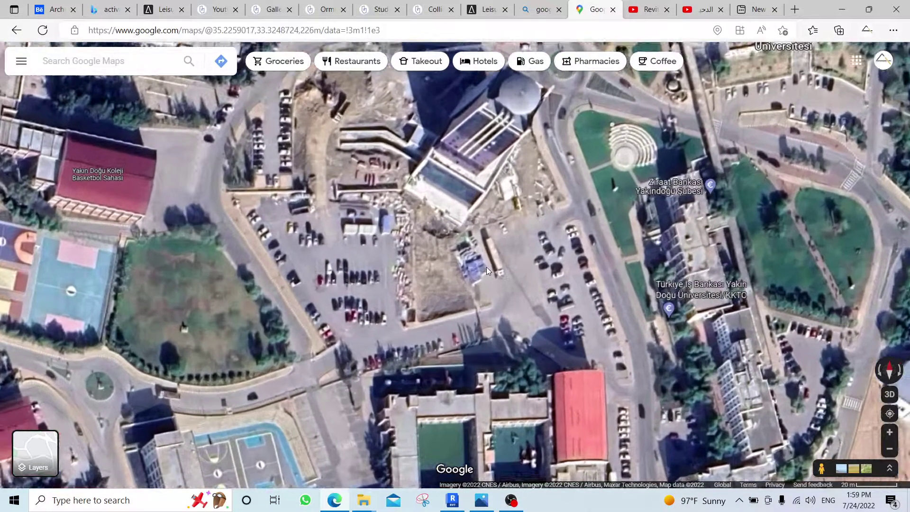
scroll(580, 304, up, 2)
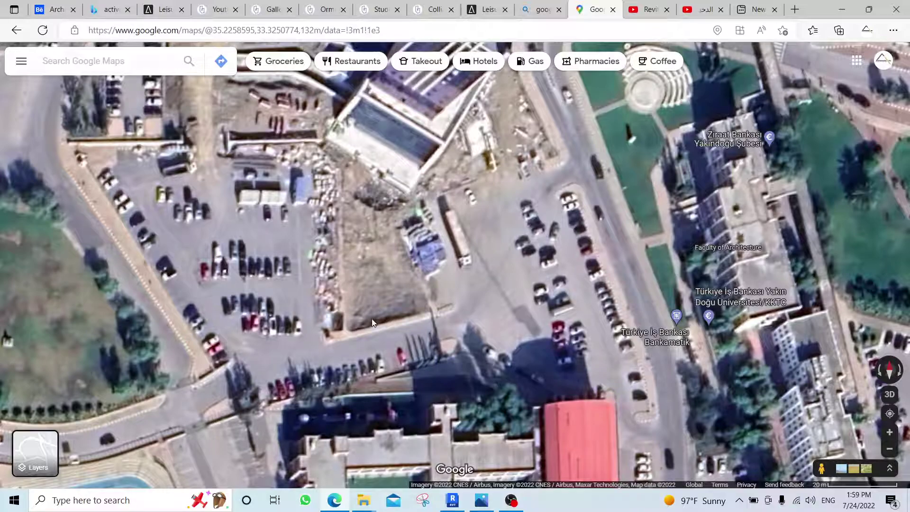
drag(360, 260, 342, 304)
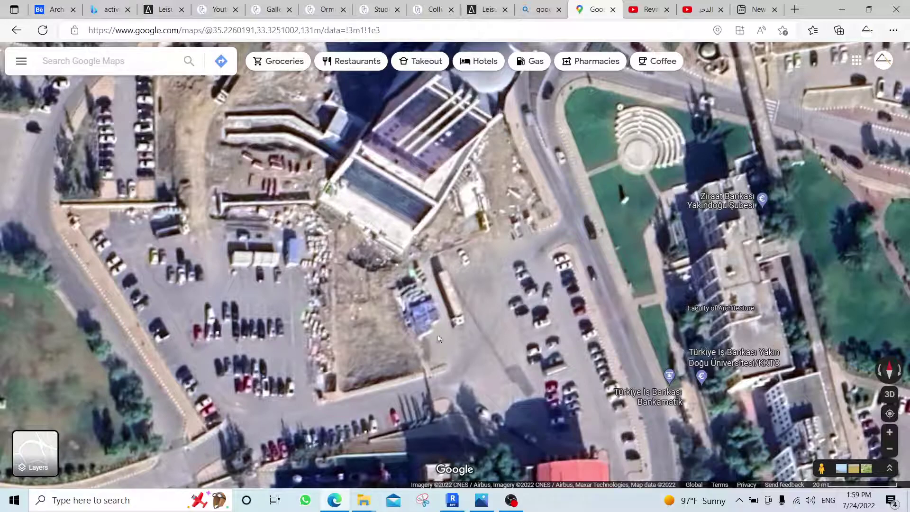
Return to Revit and examine the curved stepped terrain floors beside the building in the 3D view
click(451, 499)
click(350, 24)
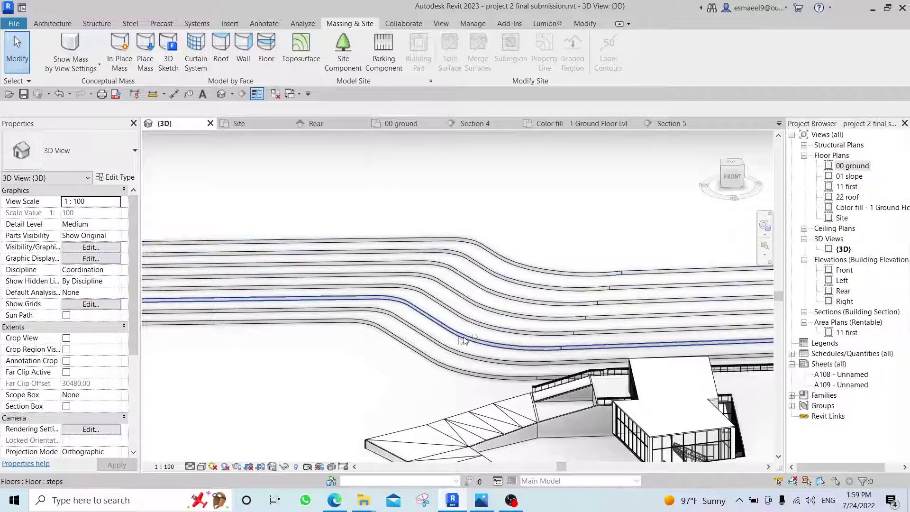
shift+middle_drag(426, 326, 479, 270)
scroll(422, 283, up, 2)
middle_drag(407, 316, 477, 275)
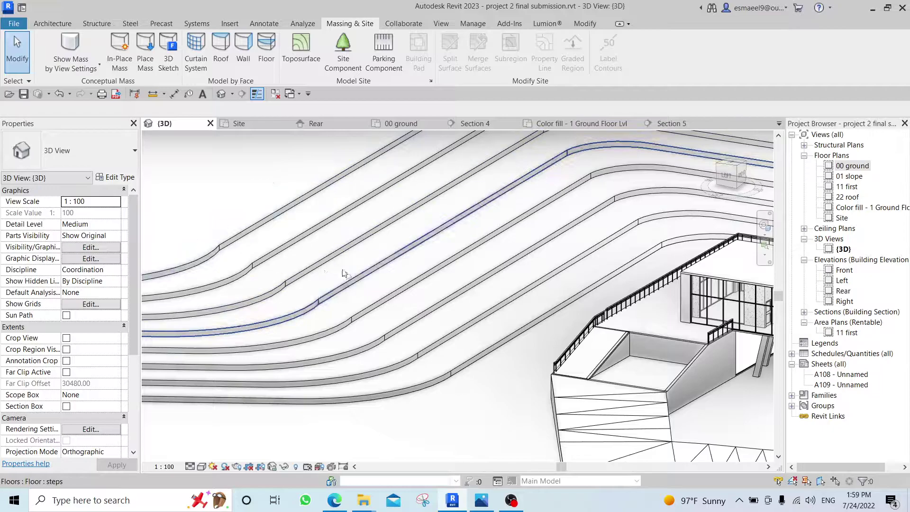
middle_drag(410, 276, 367, 302)
middle_drag(510, 260, 459, 288)
mouse_move(530, 228)
middle_down()
mouse_move(458, 260)
mouse_move(516, 234)
middle_up()
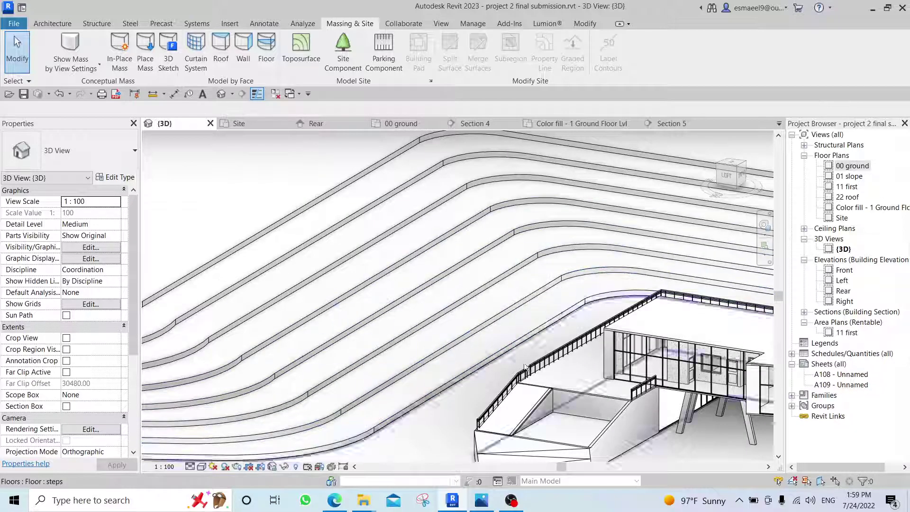
middle_drag(500, 350, 603, 300)
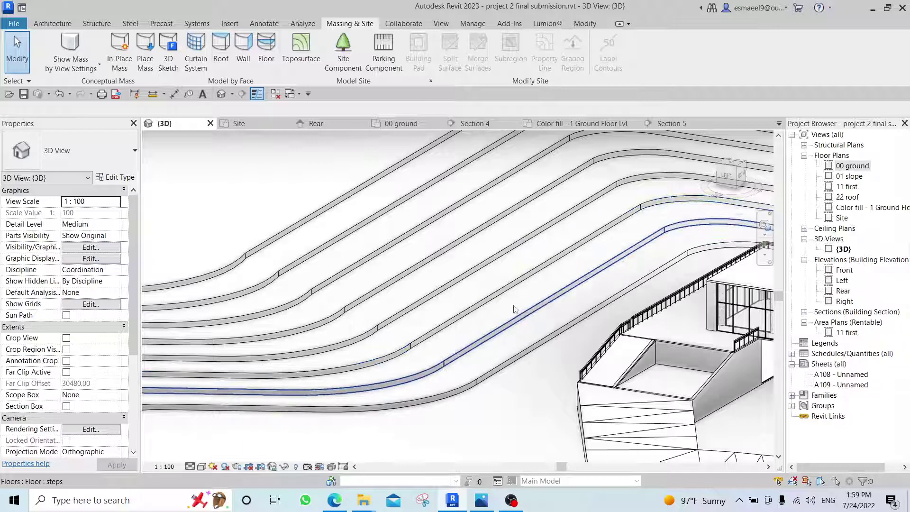
scroll(488, 356, up, 3)
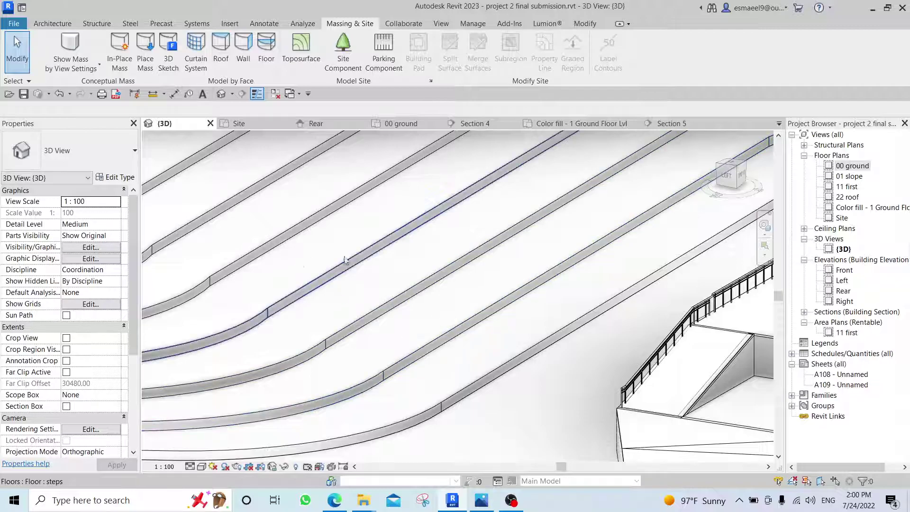
scroll(463, 357, down, 1)
shift+middle_drag(437, 351, 381, 312)
click(246, 244)
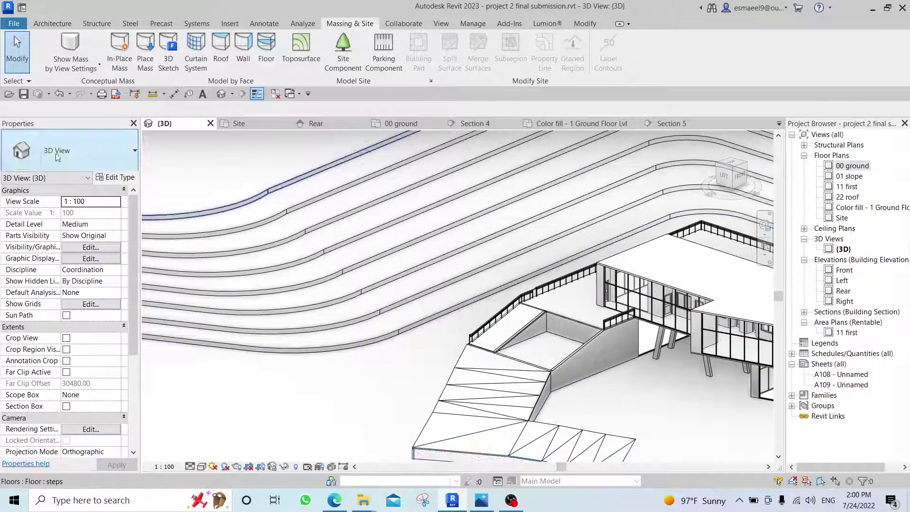
key(Escape)
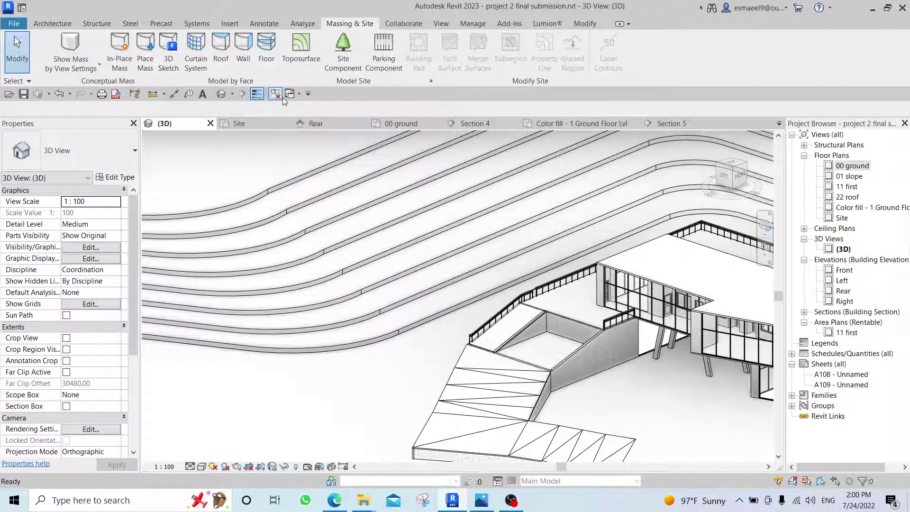
Create a new project from the Metric-Architectural Template
click(8, 7)
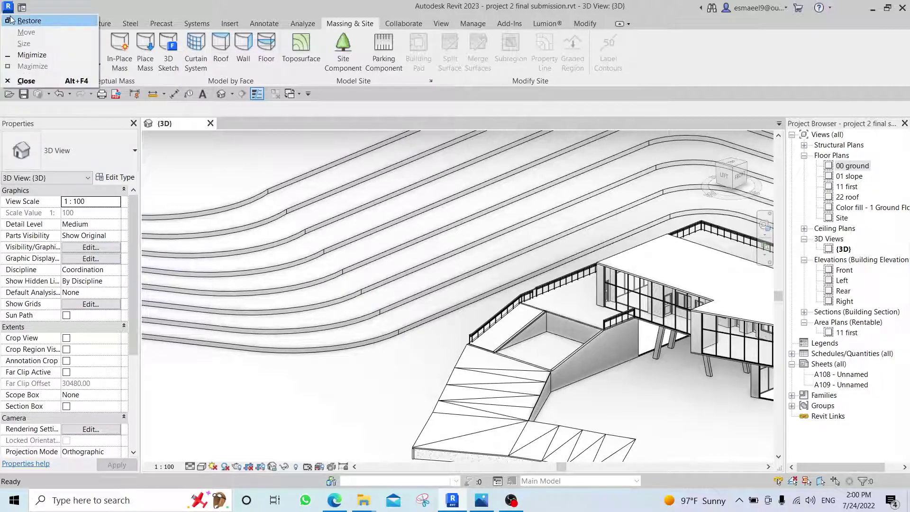
click(54, 10)
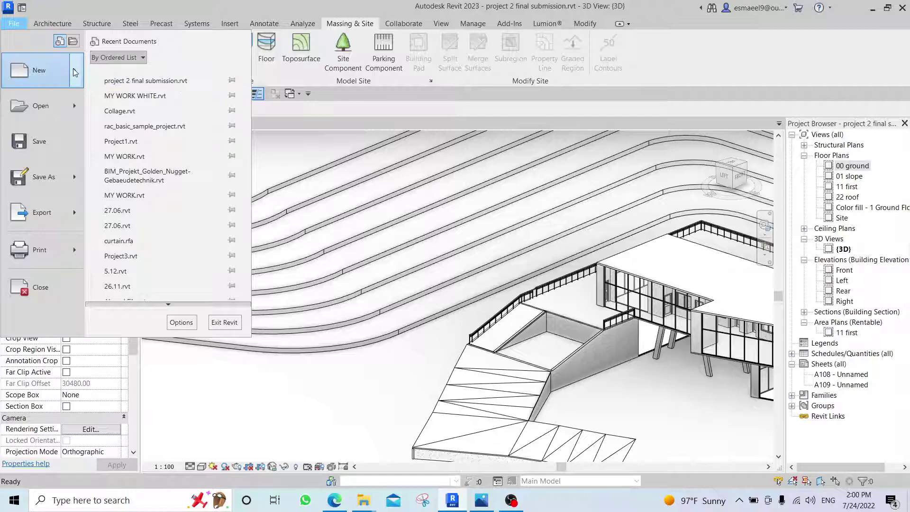
mouse_move(76, 74)
click(127, 83)
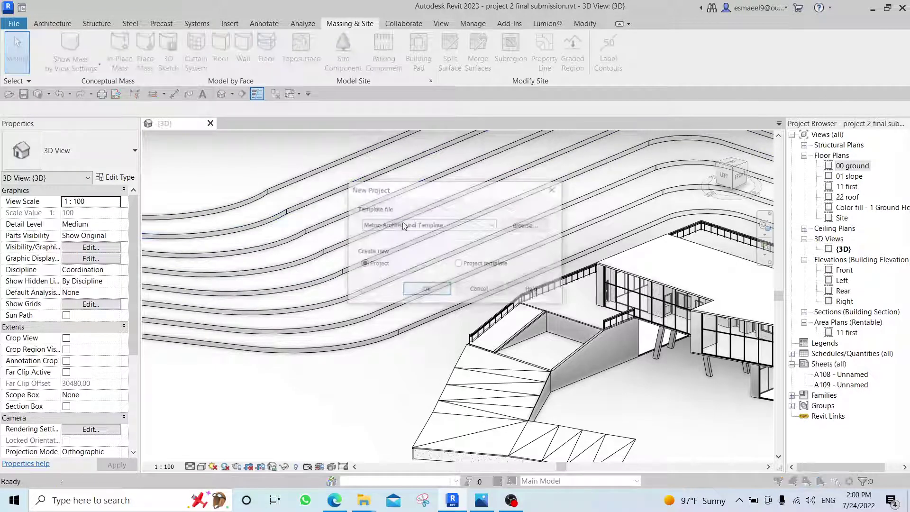
click(425, 290)
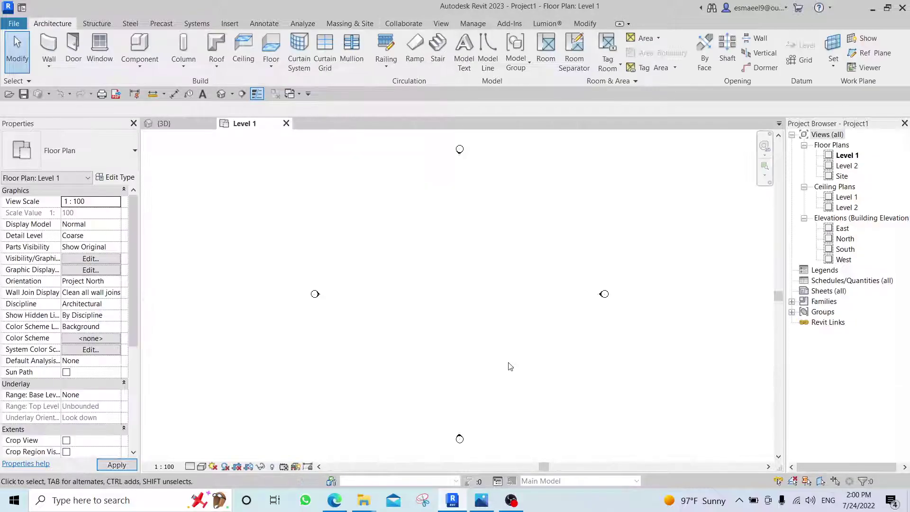
Set the project's length units to centimeters
key(u)
key(n)
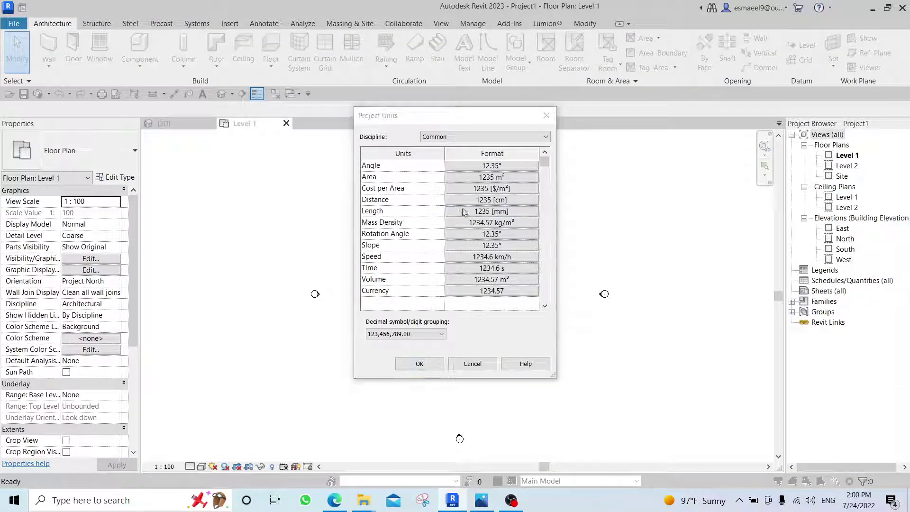
click(462, 211)
click(602, 173)
click(592, 183)
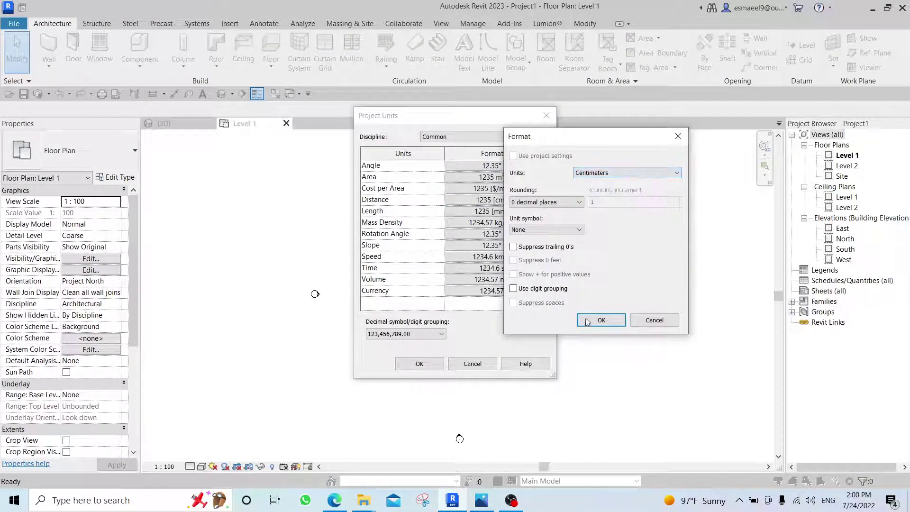
click(595, 322)
click(418, 363)
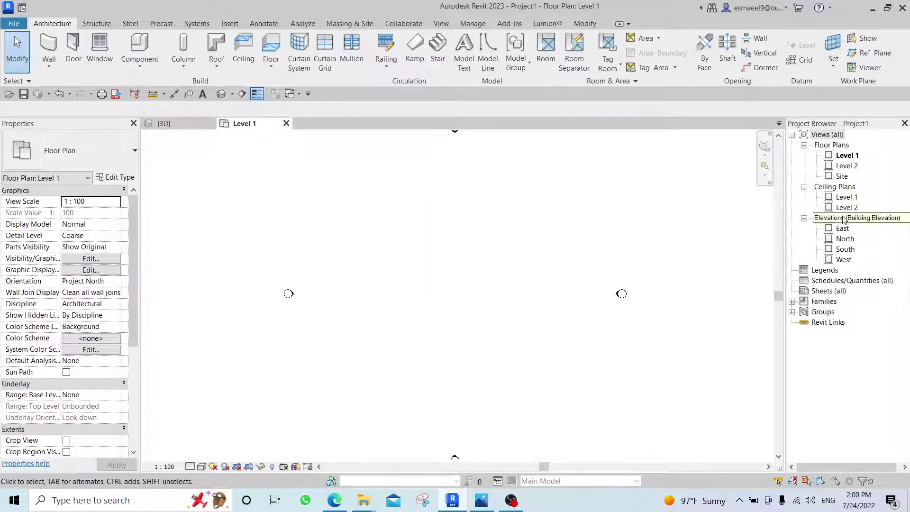
Open the North elevation and check the heights of Level 1 and Level 2
double_click(845, 239)
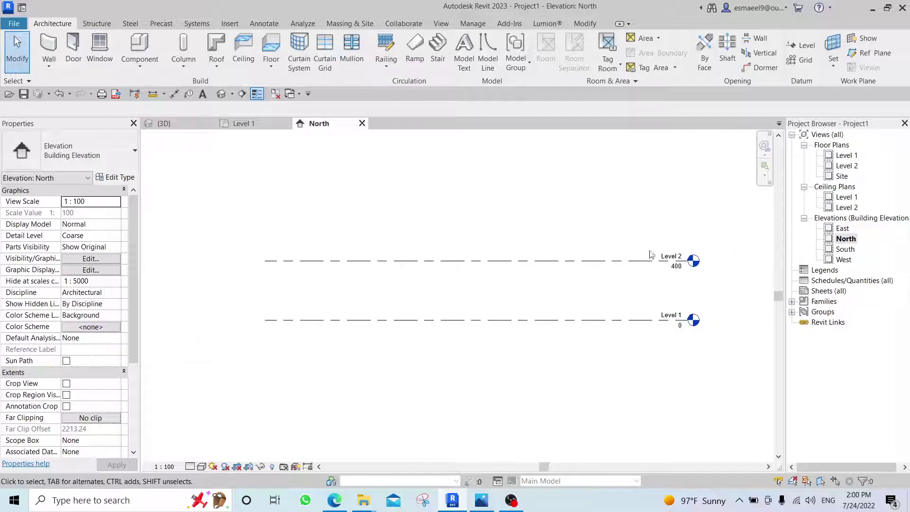
scroll(688, 270, up, 4)
scroll(670, 278, down, 3)
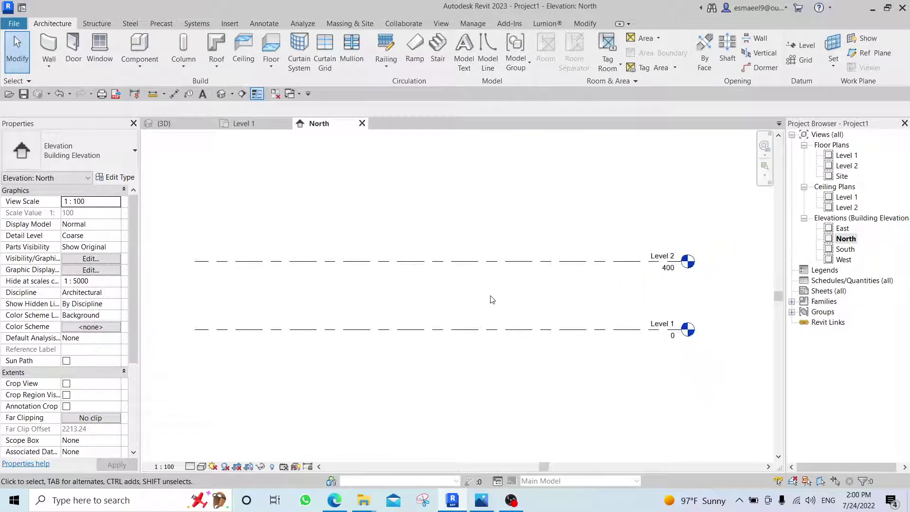
Open the Level 1 floor plan and start an in-place mass, accepting its name
double_click(846, 157)
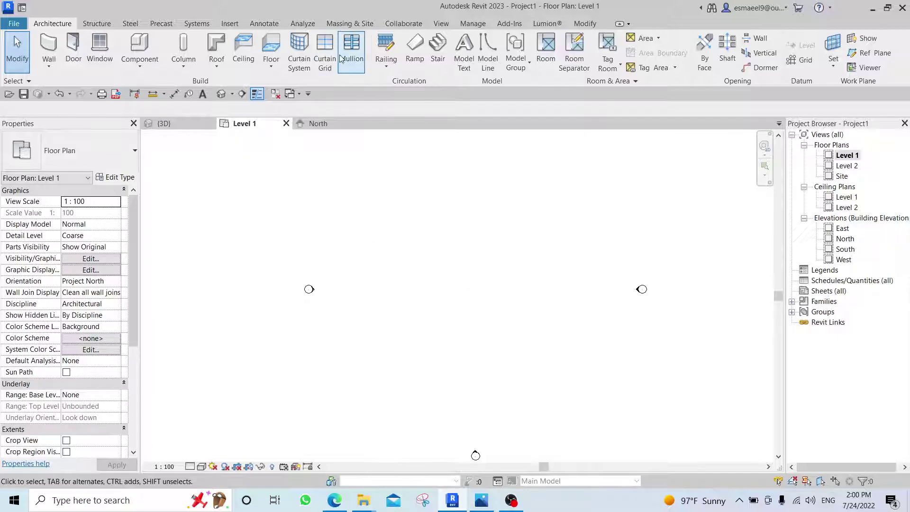
click(339, 23)
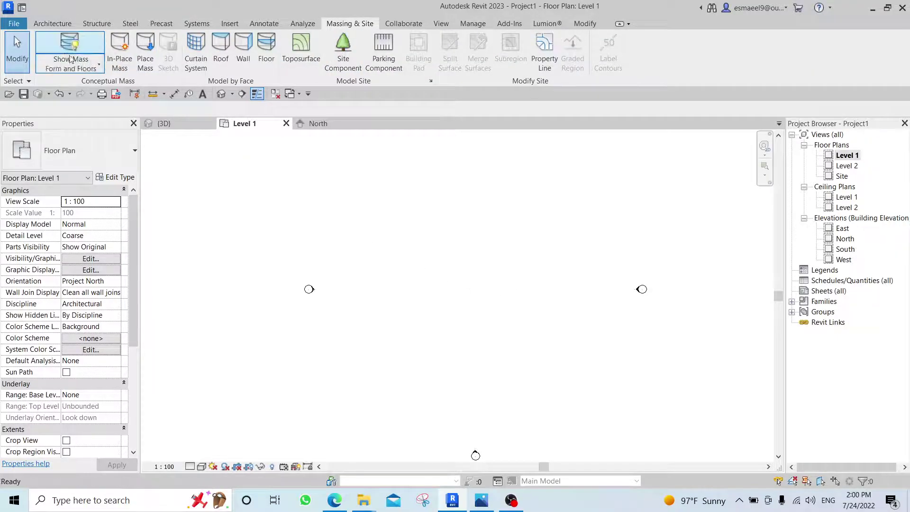
click(120, 50)
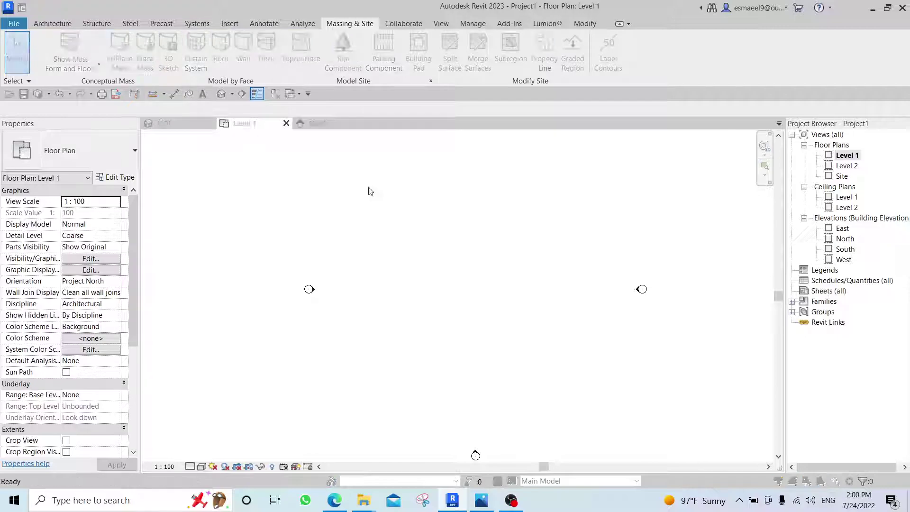
click(454, 271)
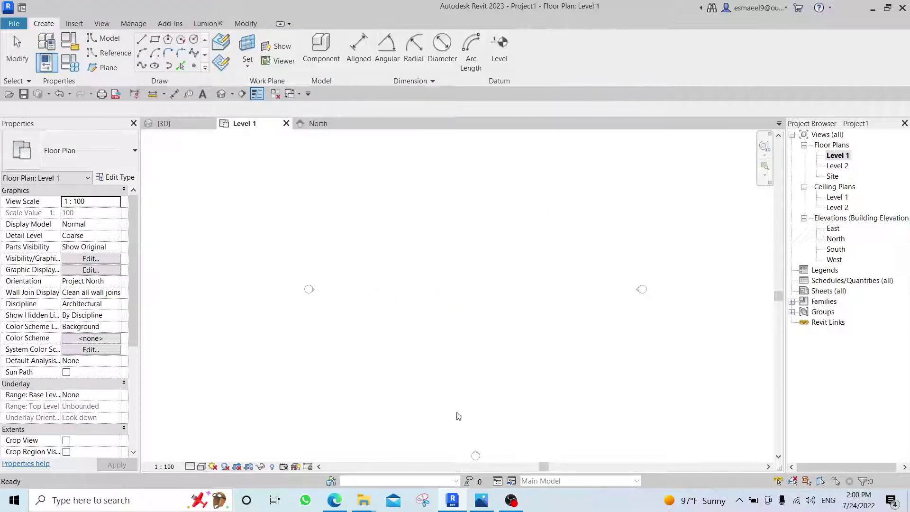
Consult the site map in the browser, and sketch a closed nine-sided model-line outline on Level 1 that narrows toward its lower end
click(340, 502)
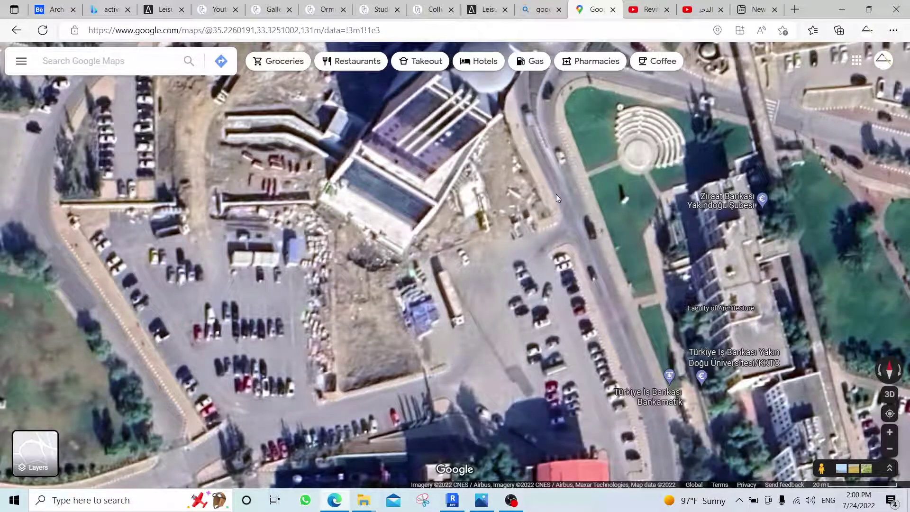
click(334, 501)
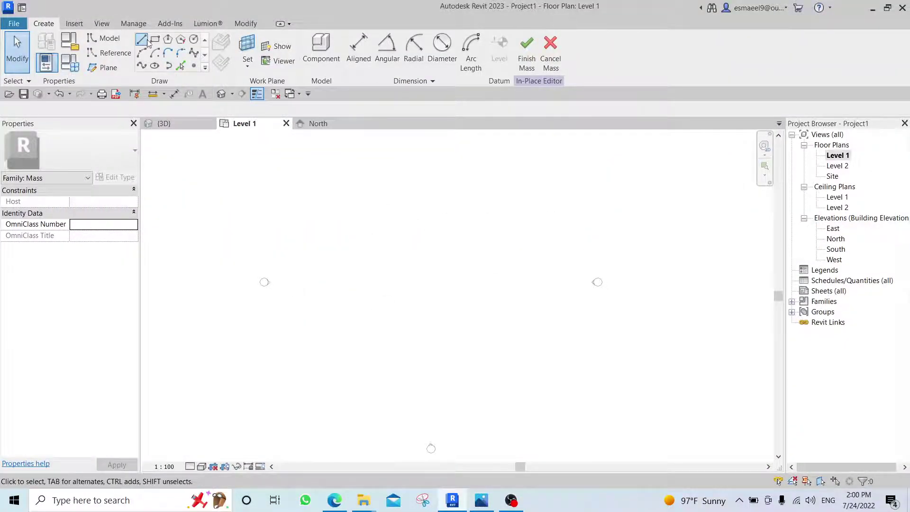
click(148, 41)
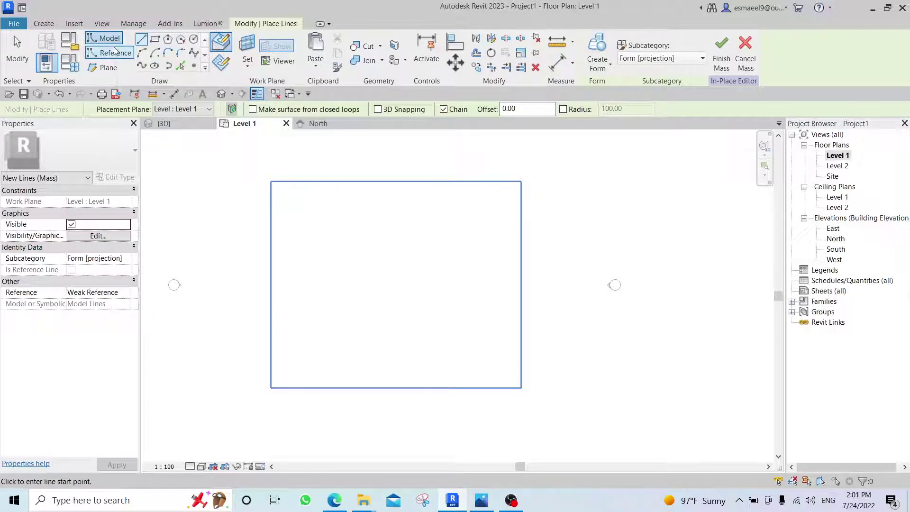
scroll(454, 263, up, 2)
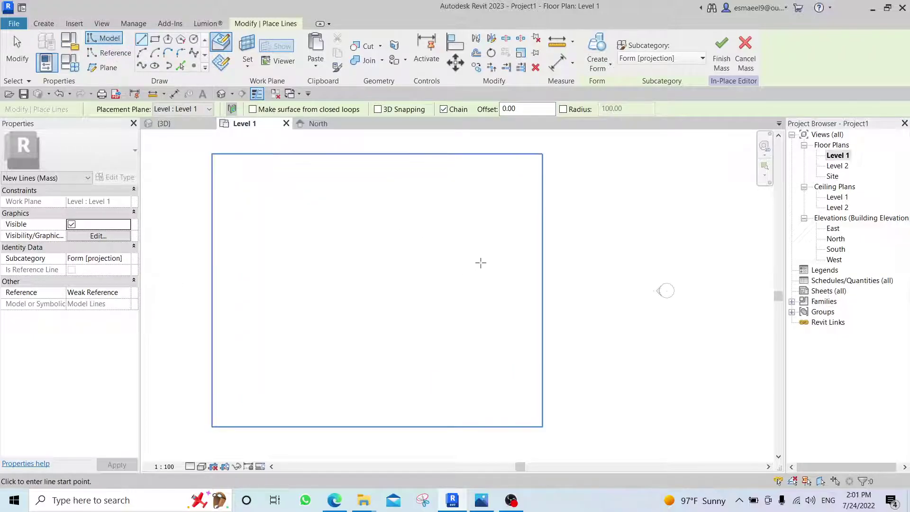
click(516, 230)
click(422, 256)
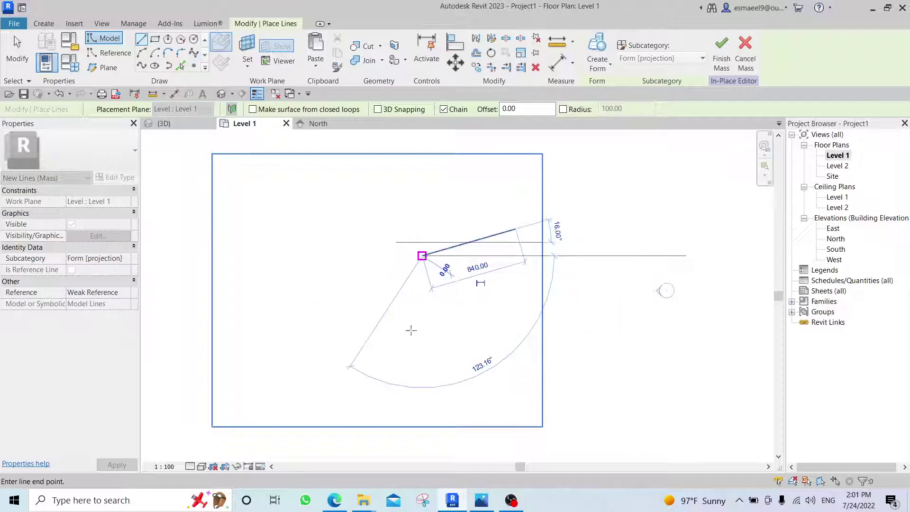
click(406, 353)
click(365, 377)
click(302, 367)
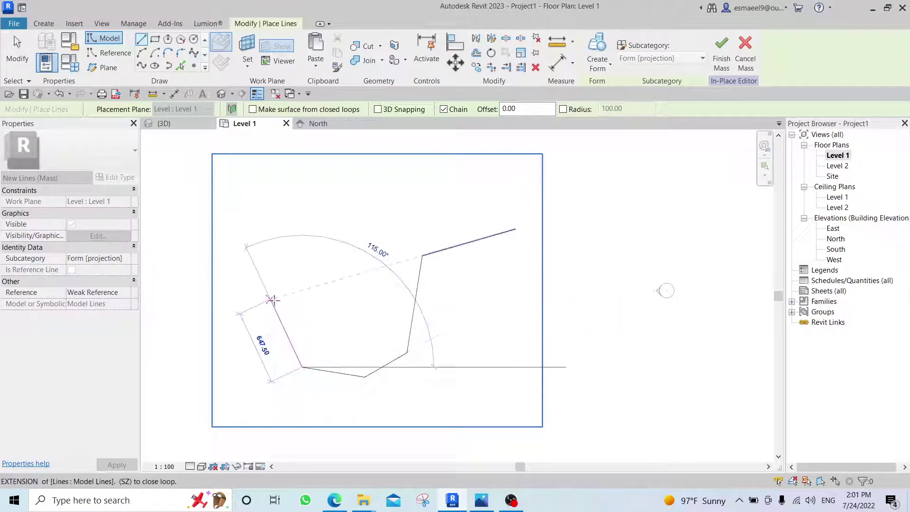
click(258, 248)
click(199, 214)
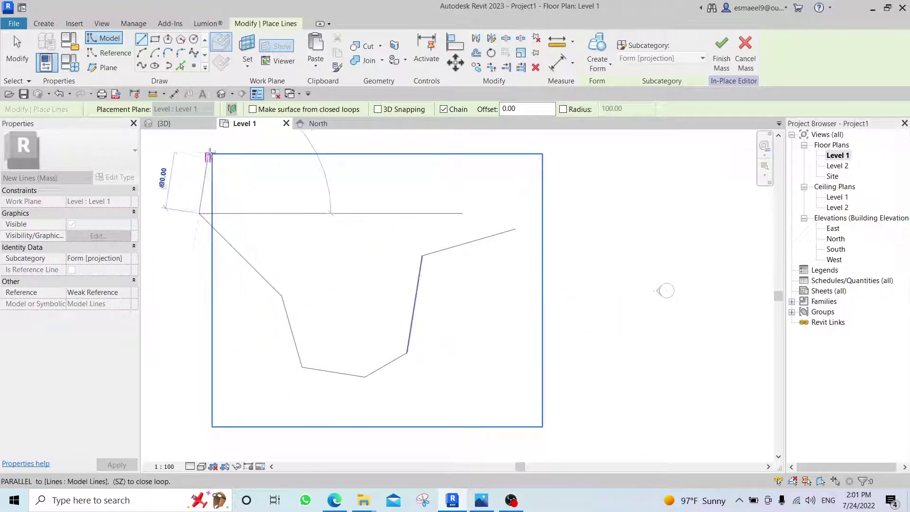
middle_drag(211, 159, 215, 177)
click(198, 155)
click(516, 144)
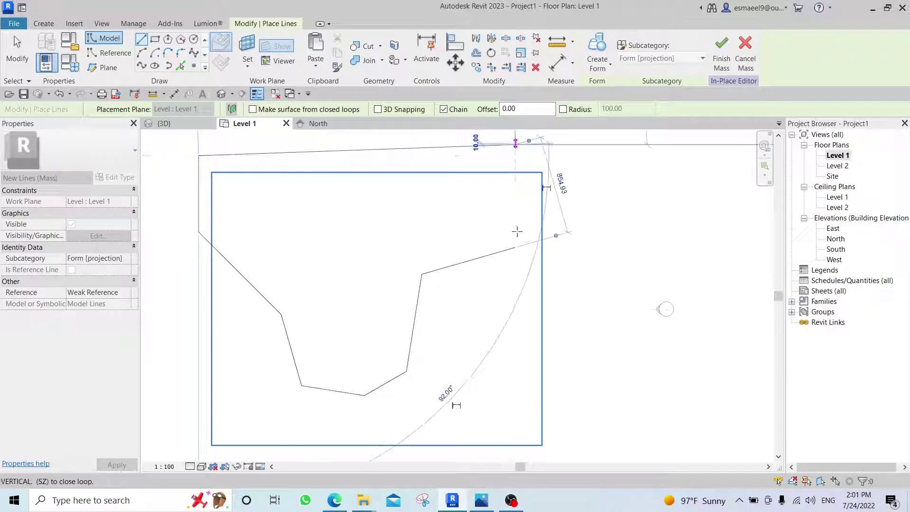
click(515, 247)
middle_drag(508, 224, 534, 217)
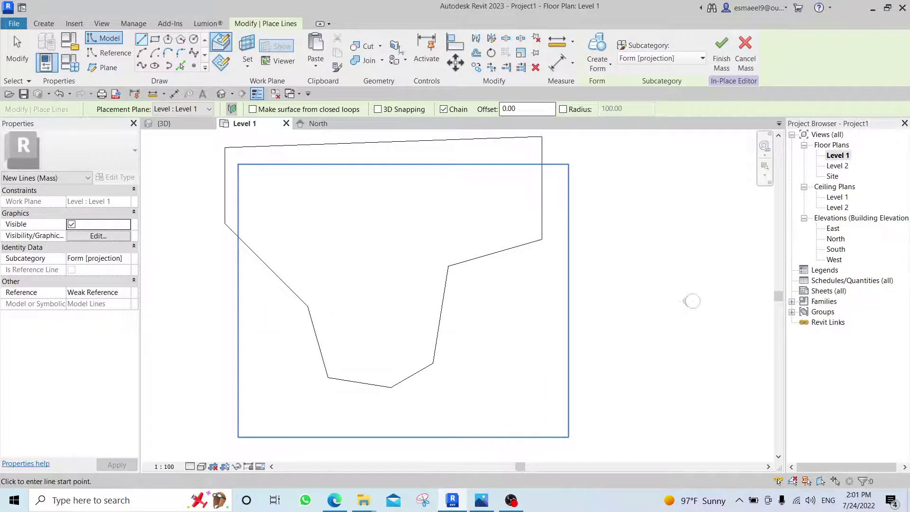
Fillet the three successive corners along the right side of the mass outline with freehand tangent arcs
click(180, 53)
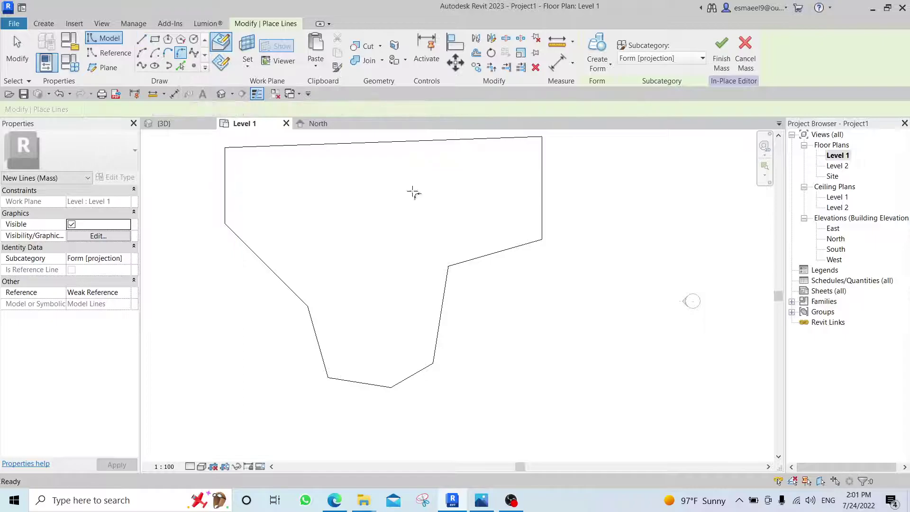
click(543, 229)
scroll(541, 215, up, 2)
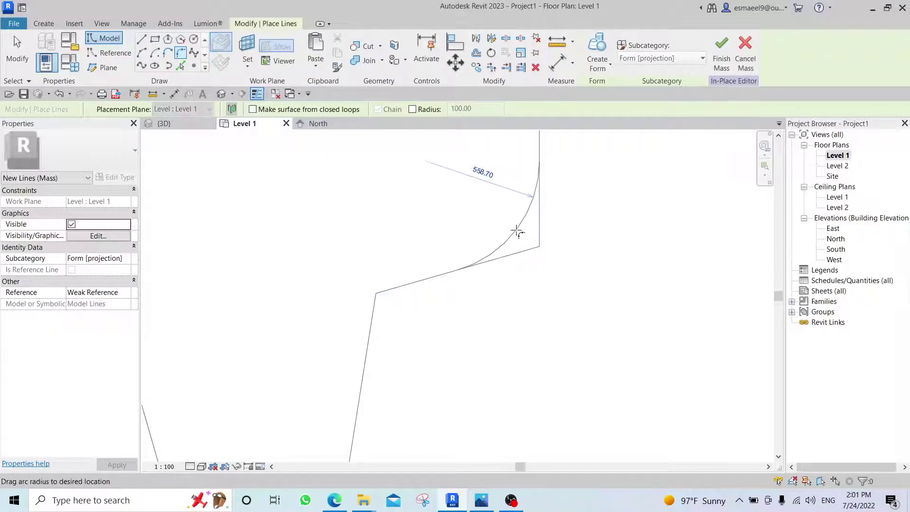
click(518, 231)
middle_drag(503, 256, 577, 172)
click(447, 225)
scroll(447, 225, up, 1)
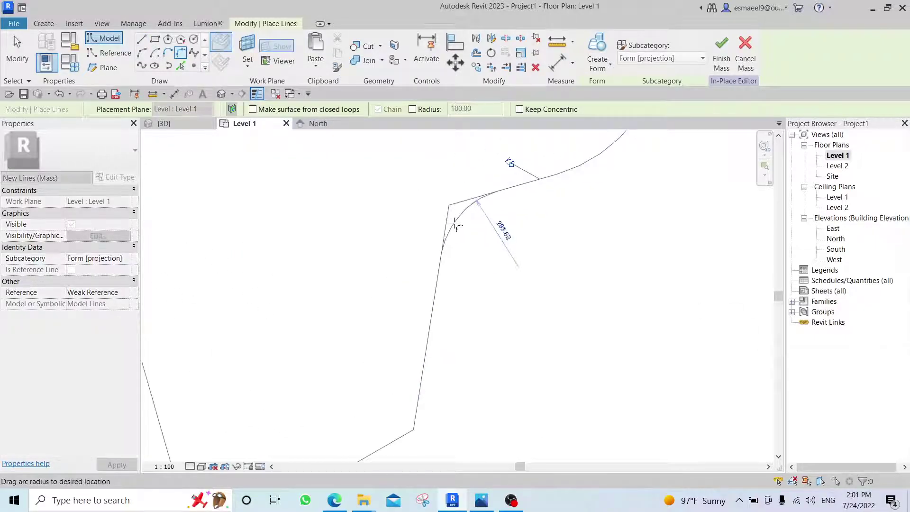
click(461, 231)
middle_drag(483, 356, 550, 243)
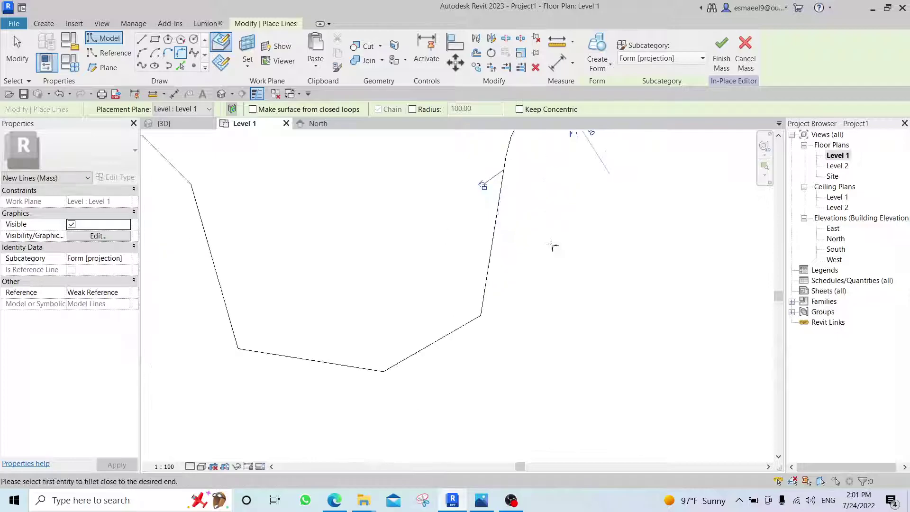
click(470, 318)
scroll(467, 311, up, 1)
click(441, 343)
middle_drag(470, 322, 632, 242)
scroll(532, 313, up, 2)
click(510, 316)
click(476, 325)
scroll(489, 314, up, 3)
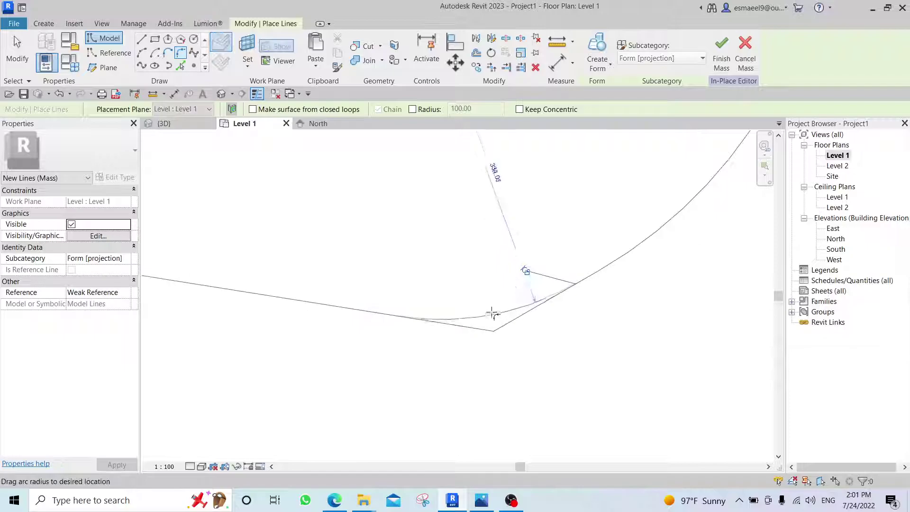
key(Escape)
key(Escape)
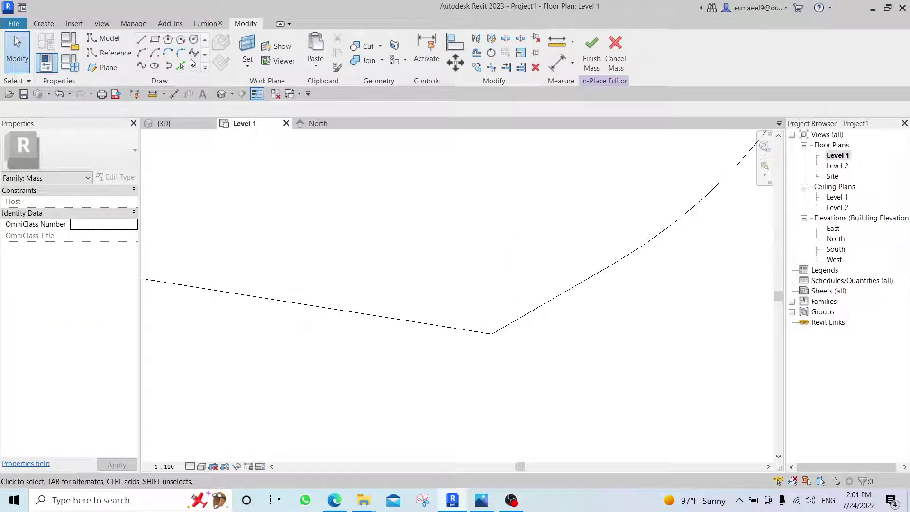
Fillet the outline's bottom corner to a radius of about 320 cm and its lower-left corner to about 300 cm
click(181, 52)
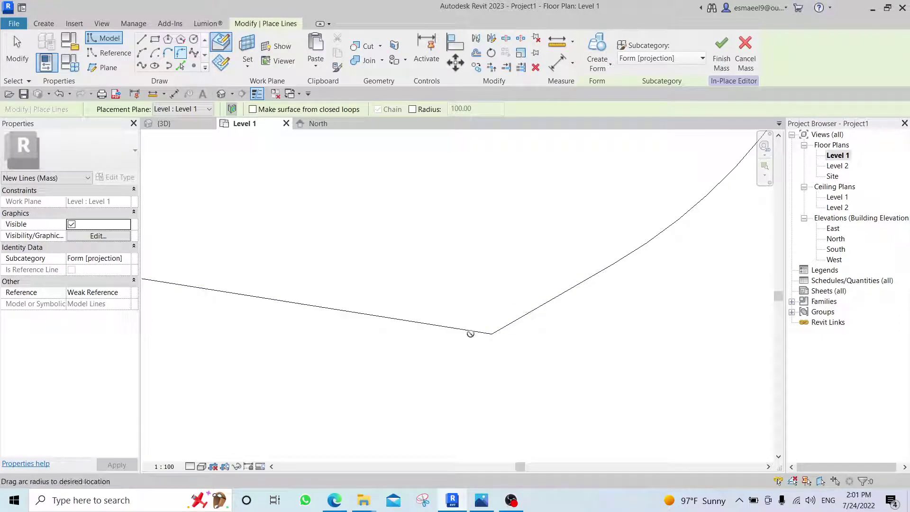
click(495, 317)
scroll(457, 253, down, 3)
middle_drag(342, 233, 471, 284)
scroll(410, 290, up, 1)
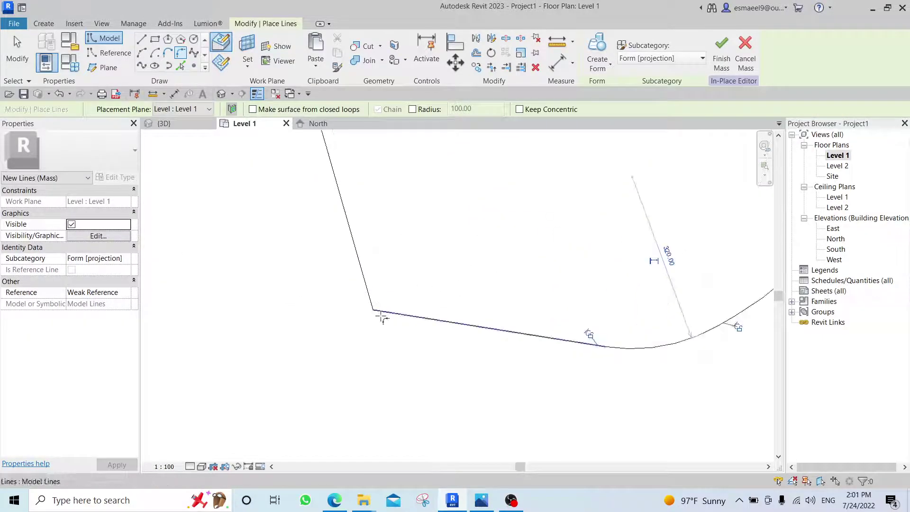
click(380, 315)
click(370, 303)
click(400, 293)
scroll(413, 246, down, 3)
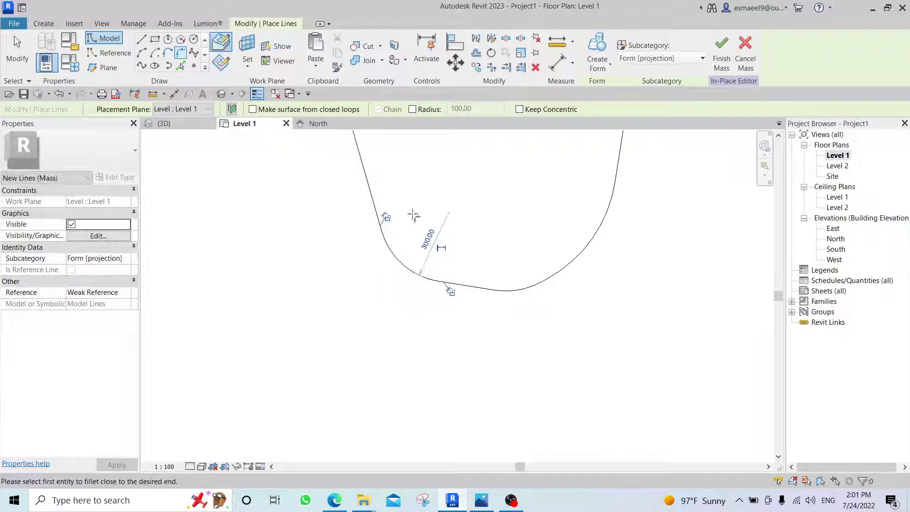
Fillet the inward corner on the outline's left side with a broad, shallow arc
scroll(413, 215, up, 3)
click(364, 283)
click(382, 309)
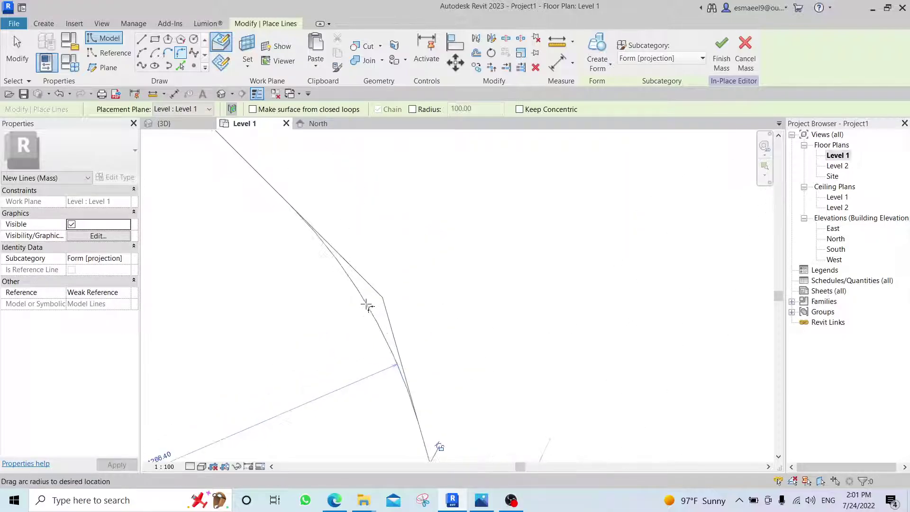
click(367, 306)
scroll(396, 286, down, 3)
scroll(718, 242, down, 2)
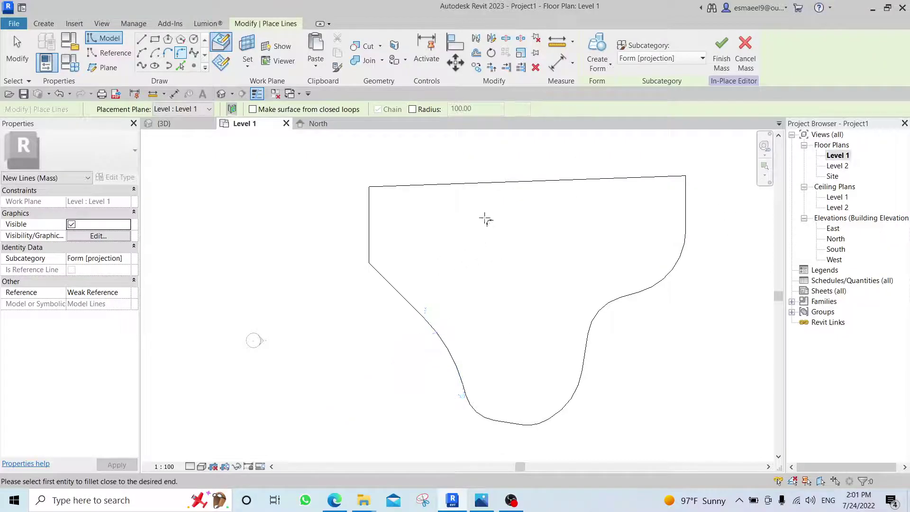
middle_drag(558, 240, 501, 211)
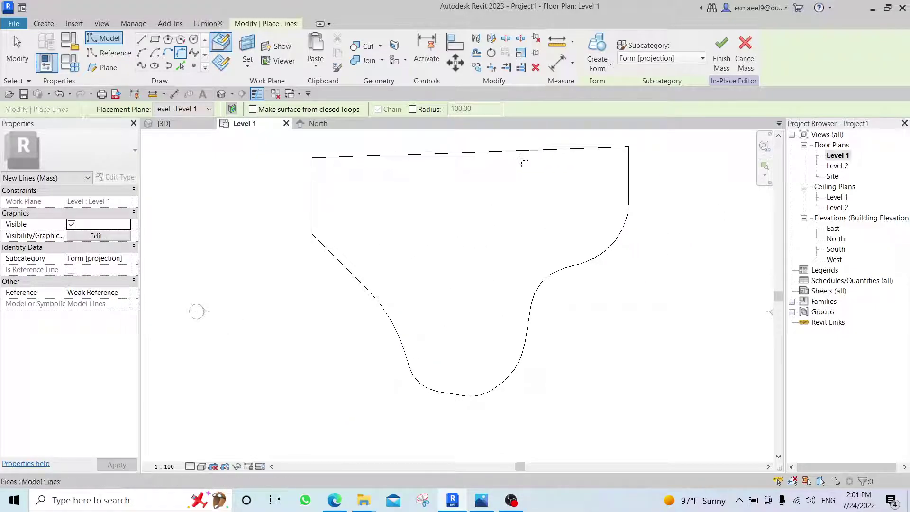
middle_drag(450, 229, 441, 274)
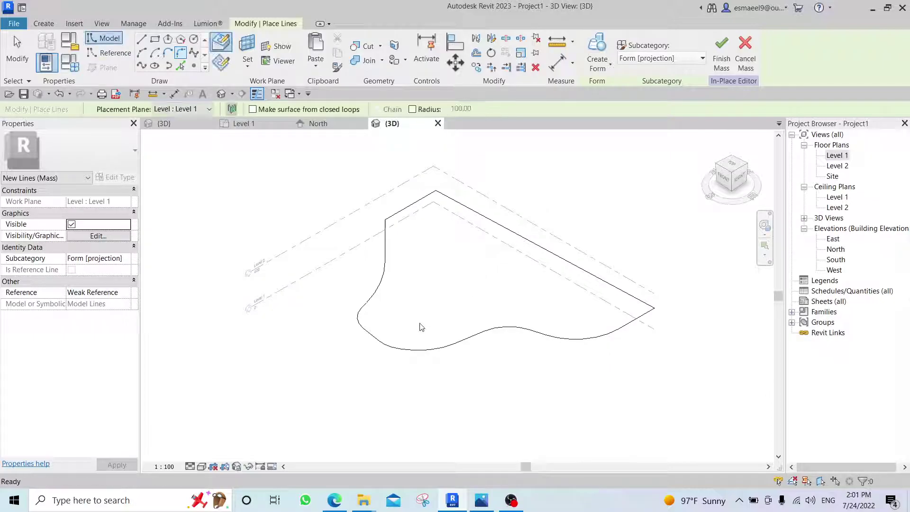
In the 3D view, select the entire closed outline and create a solid form from it
key(Escape)
key(Tab)
click(451, 347)
click(509, 230)
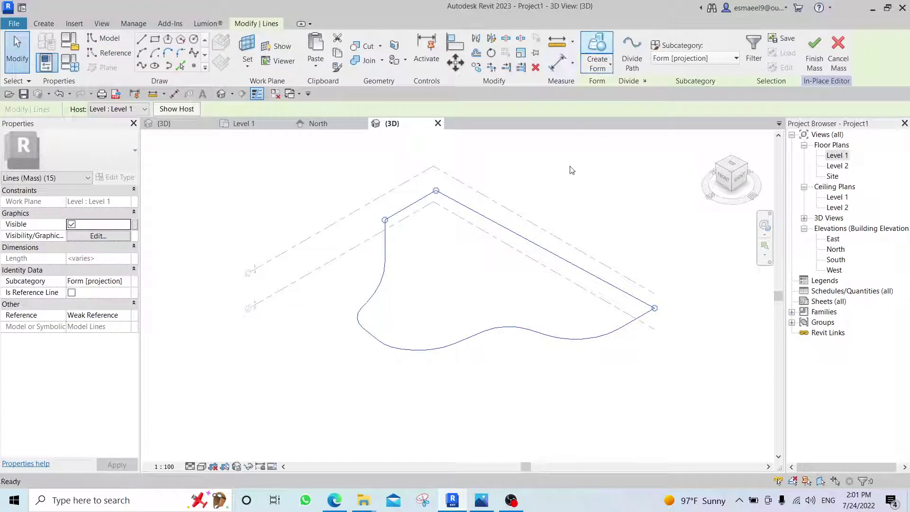
click(596, 52)
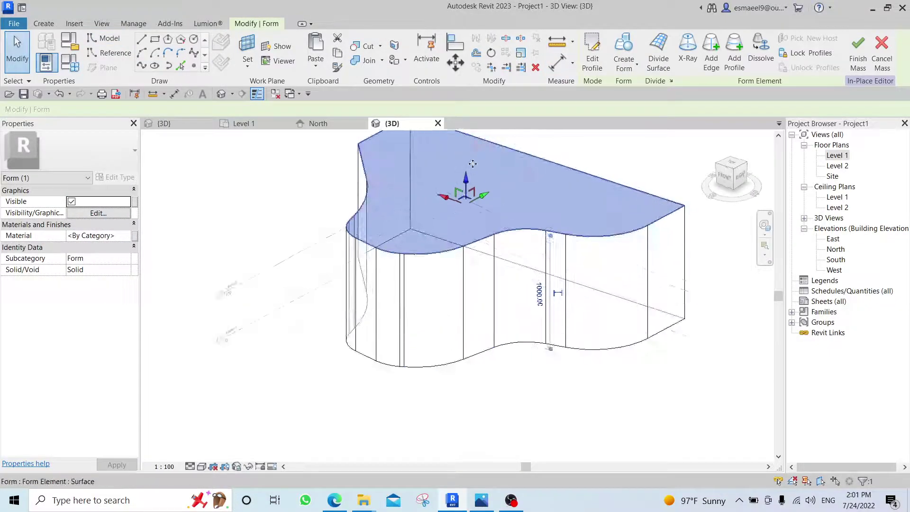
Lower the form's top face and set the form's height to 400 cm
drag(466, 183, 467, 252)
click(543, 330)
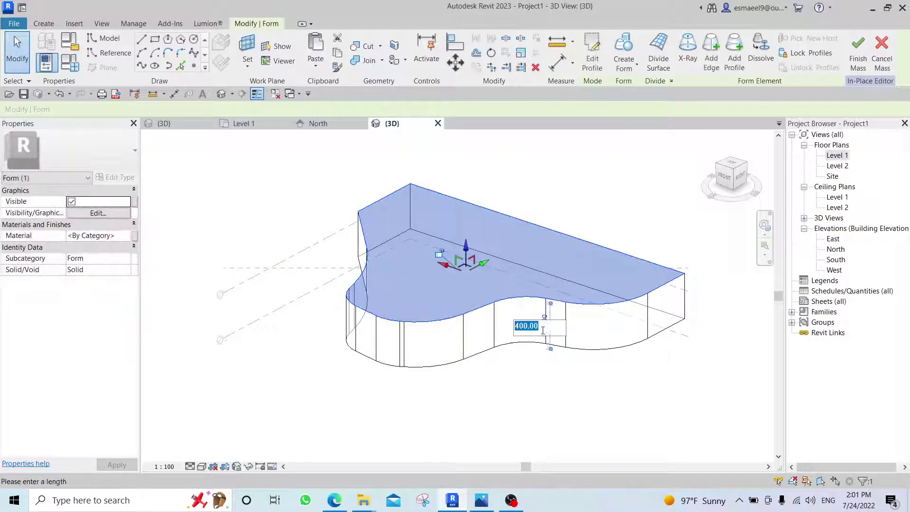
text(400)
key(Return)
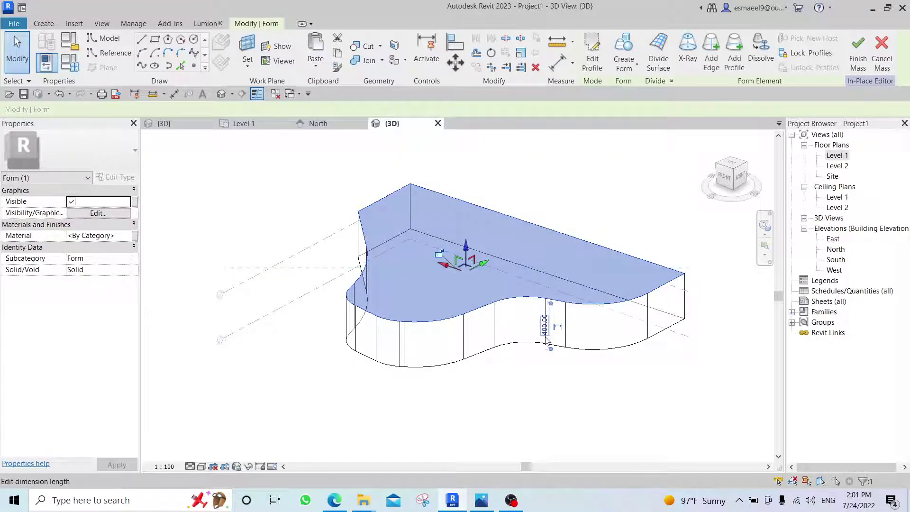
key(Escape)
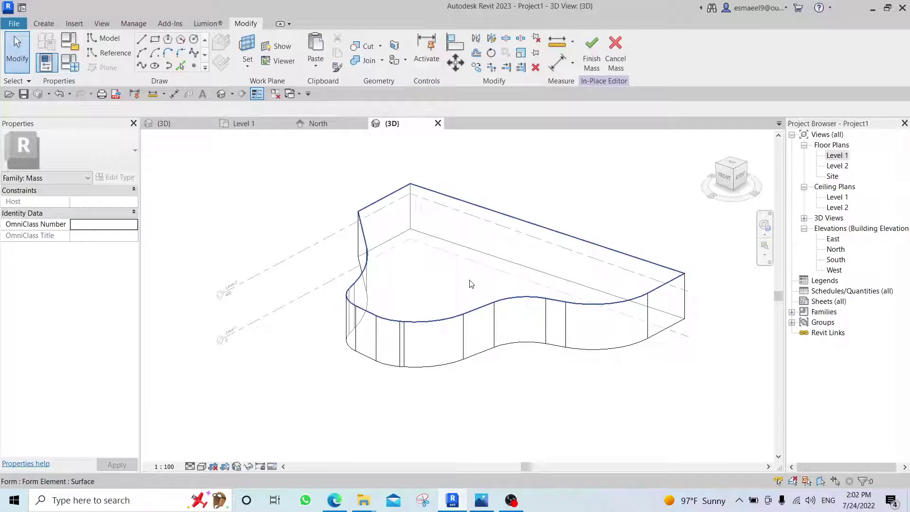
Shift the form's top face horizontally toward the straight back edge so that the sides slope
click(471, 283)
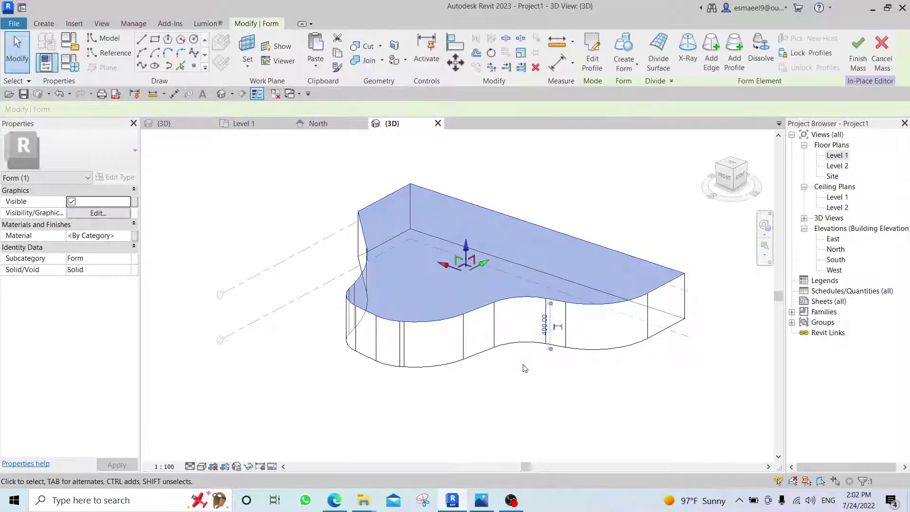
click(604, 232)
click(528, 265)
click(489, 290)
click(480, 289)
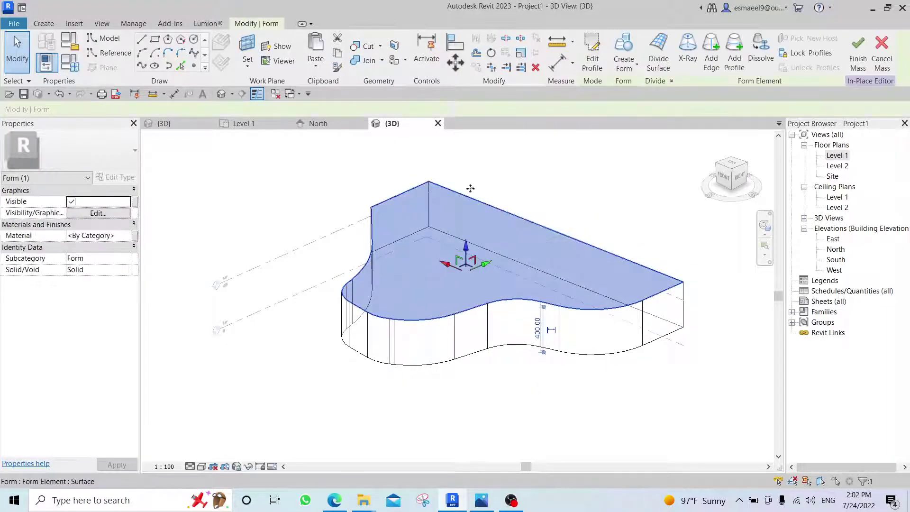
mouse_move(552, 296)
shift+middle_down()
mouse_move(512, 308)
mouse_move(562, 304)
shift+middle_up()
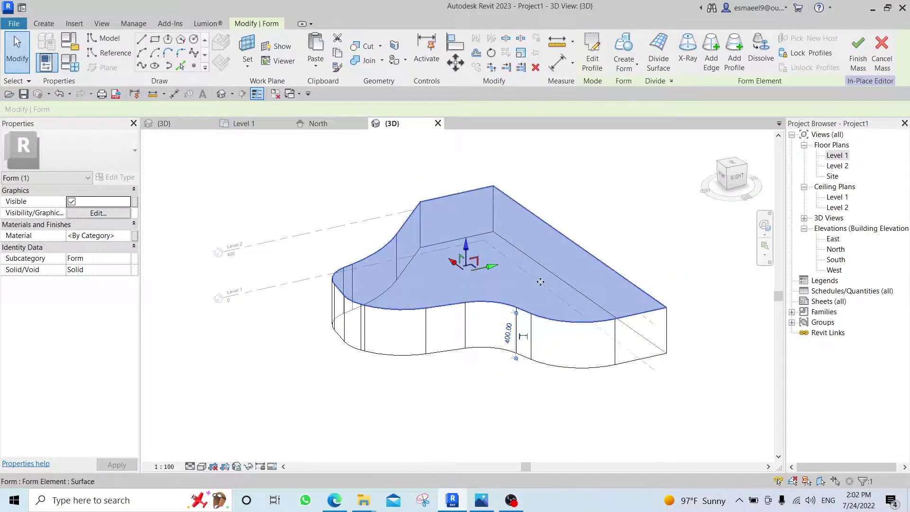
drag(491, 275, 566, 260)
click(449, 425)
shift+middle_drag(505, 437, 521, 299)
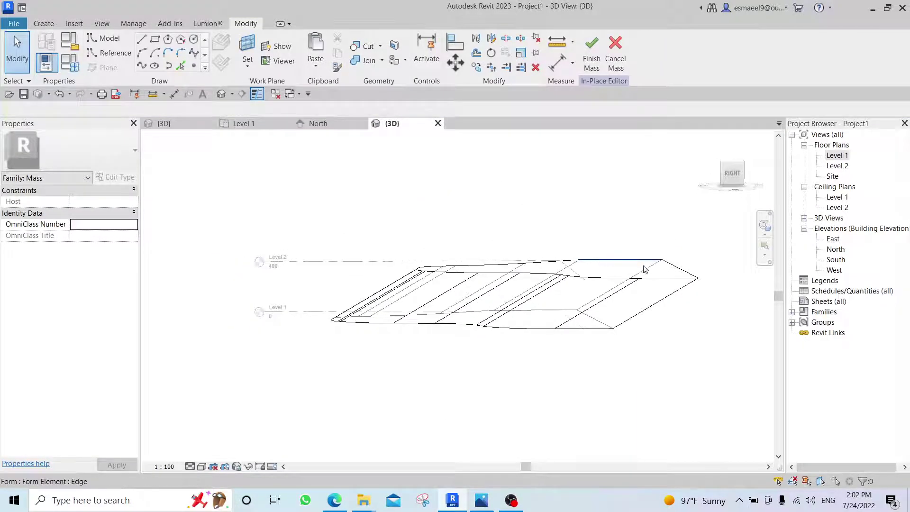
Lower the top face of the sloped form to a height of about 275 cm
click(597, 272)
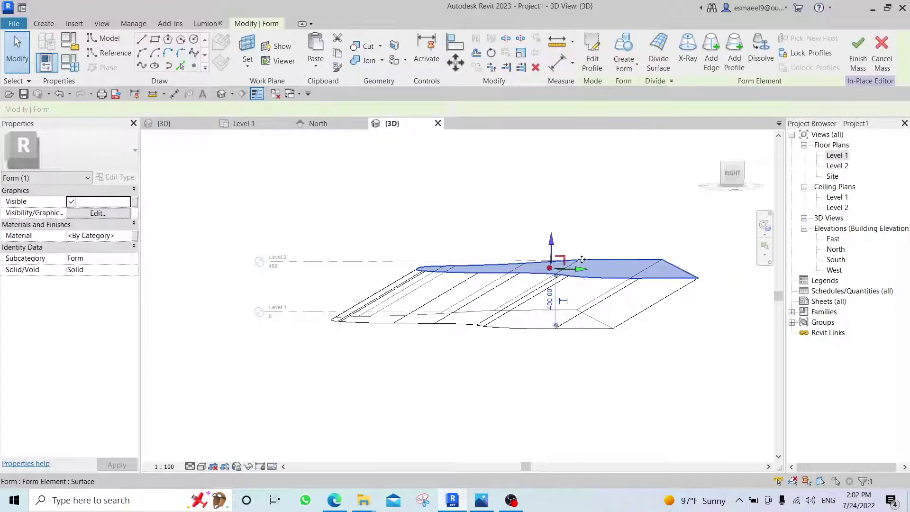
drag(551, 243, 553, 259)
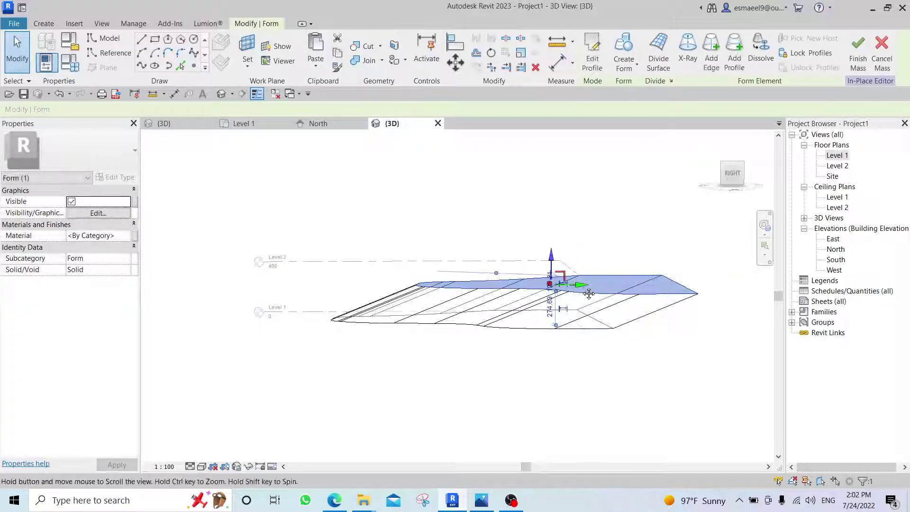
shift+middle_drag(560, 260, 506, 273)
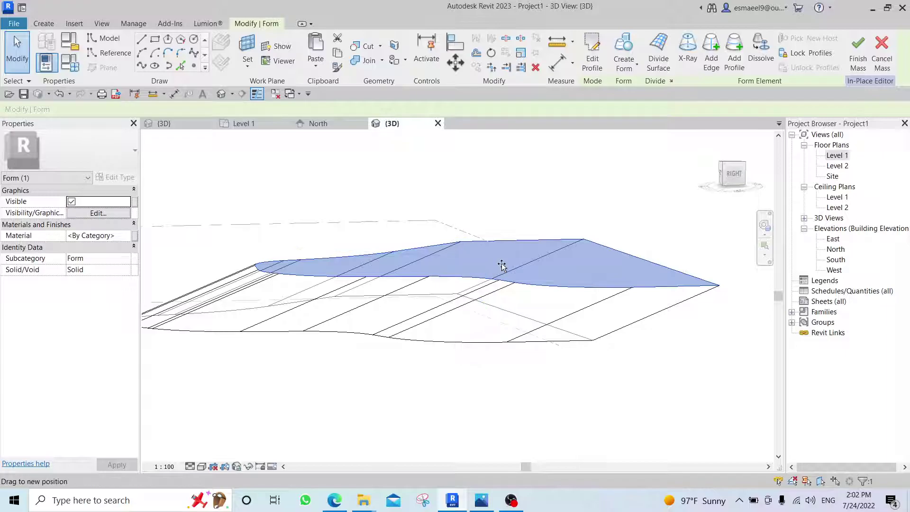
Shift the top face slightly further toward the back to flatten the slope, and finish the in-place mass
drag(502, 267, 530, 264)
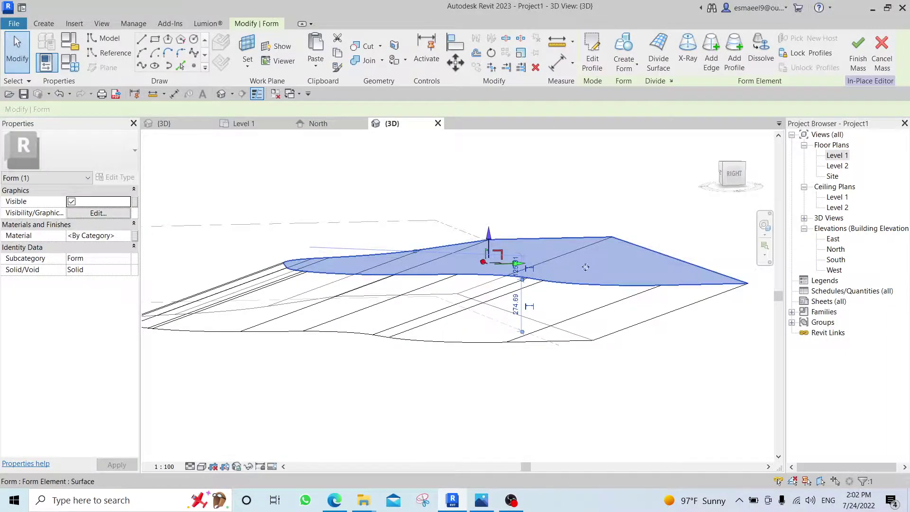
shift+middle_drag(586, 266, 405, 325)
click(384, 423)
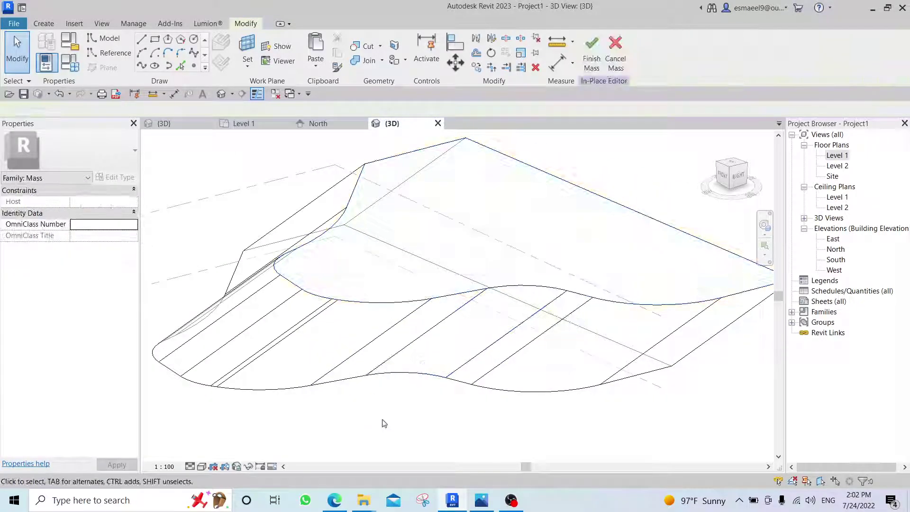
shift+middle_drag(384, 423, 663, 256)
click(588, 56)
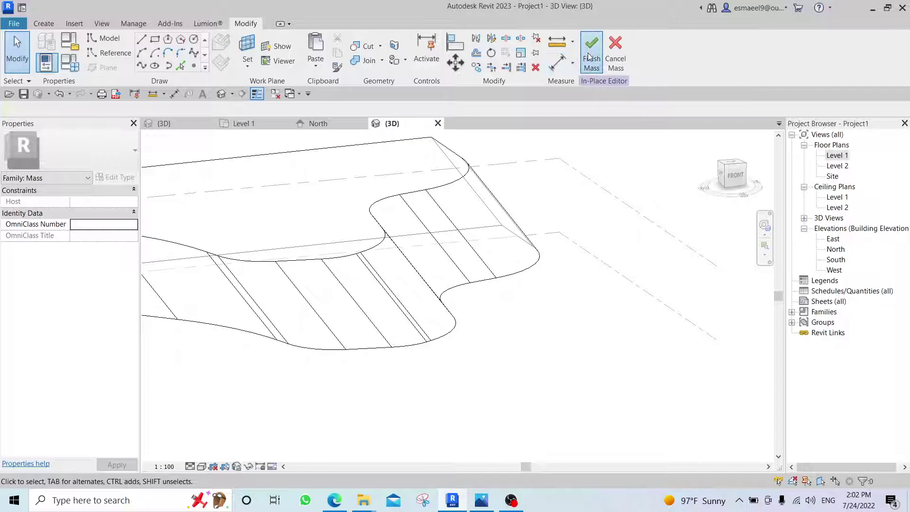
Open the North elevation and array Level 1 vertically up to Level 2 as 10 grouped levels, using Move To Last
double_click(843, 249)
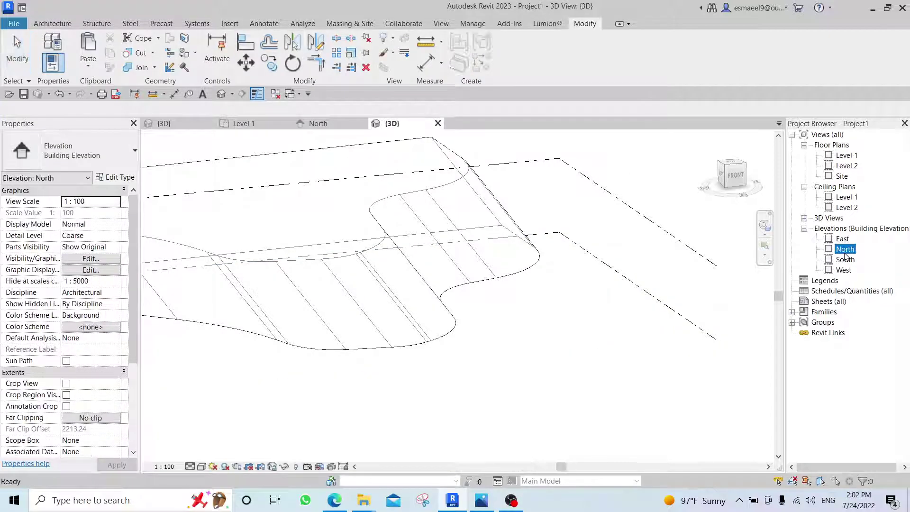
middle_drag(335, 323, 434, 291)
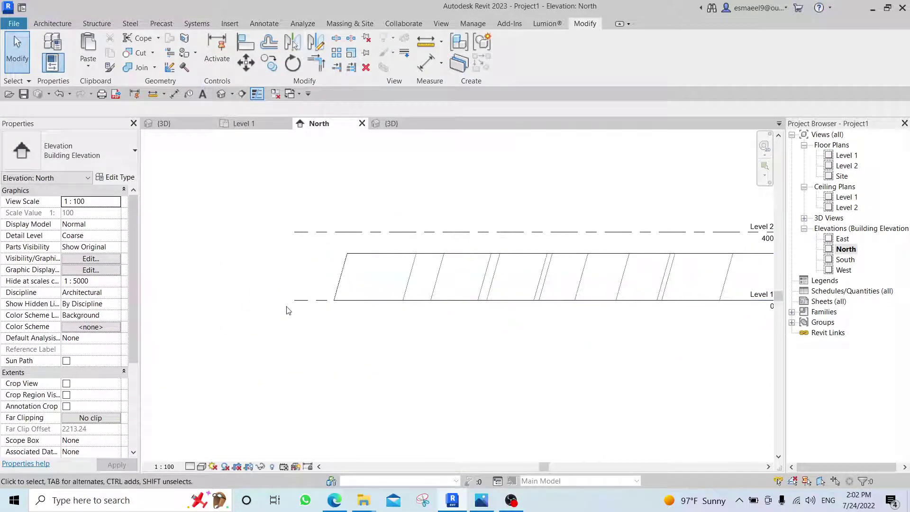
click(297, 301)
middle_drag(458, 331, 362, 332)
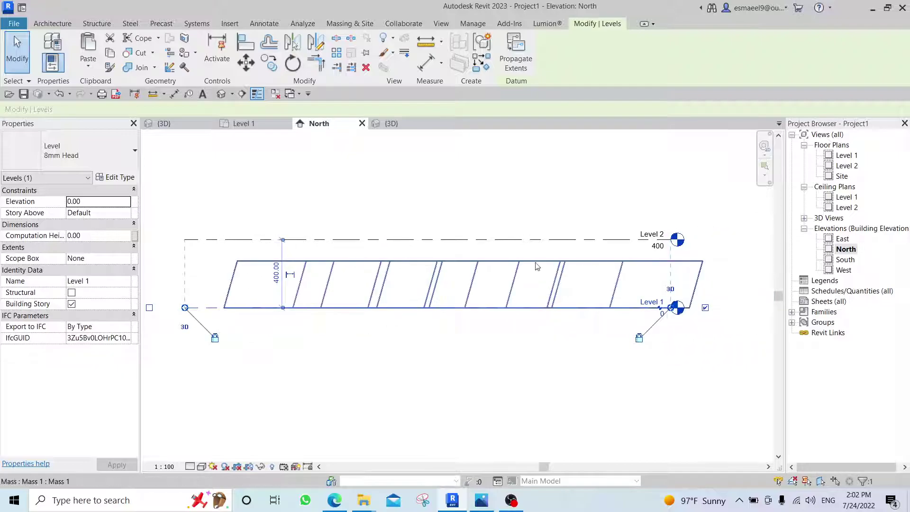
key(a)
key(r)
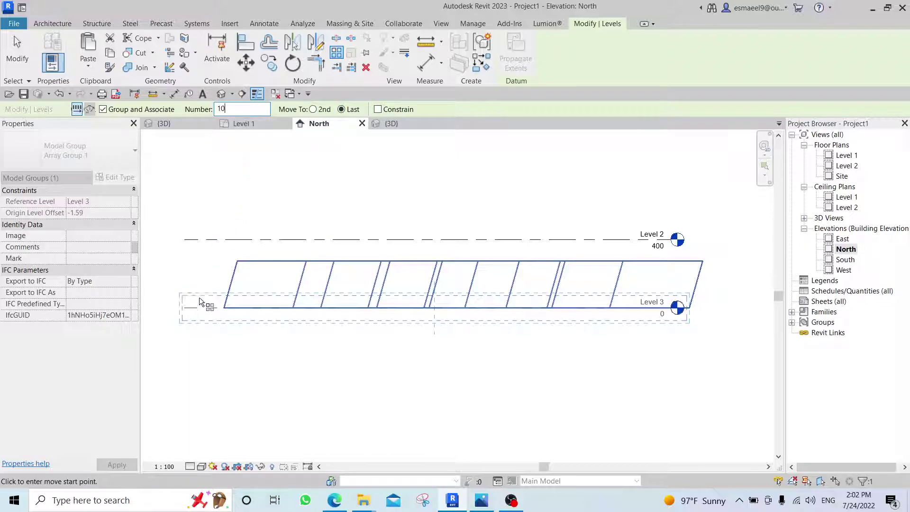
click(212, 309)
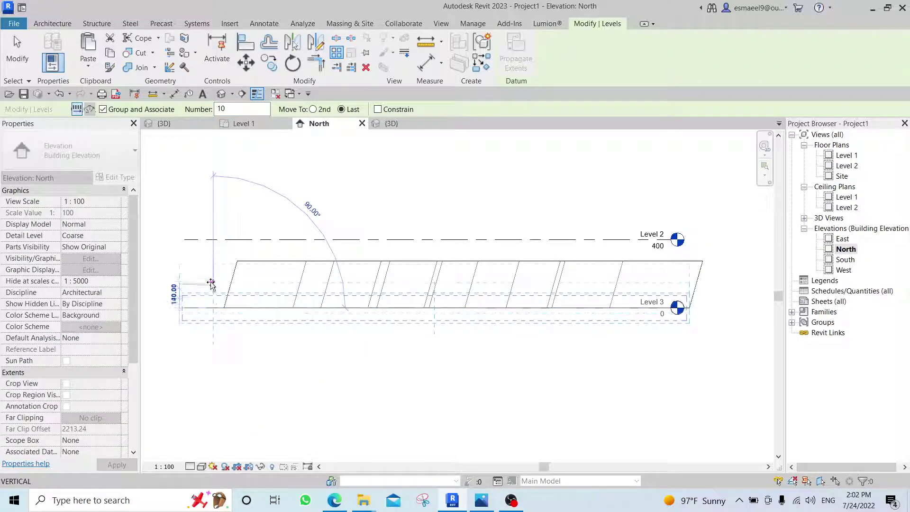
click(212, 238)
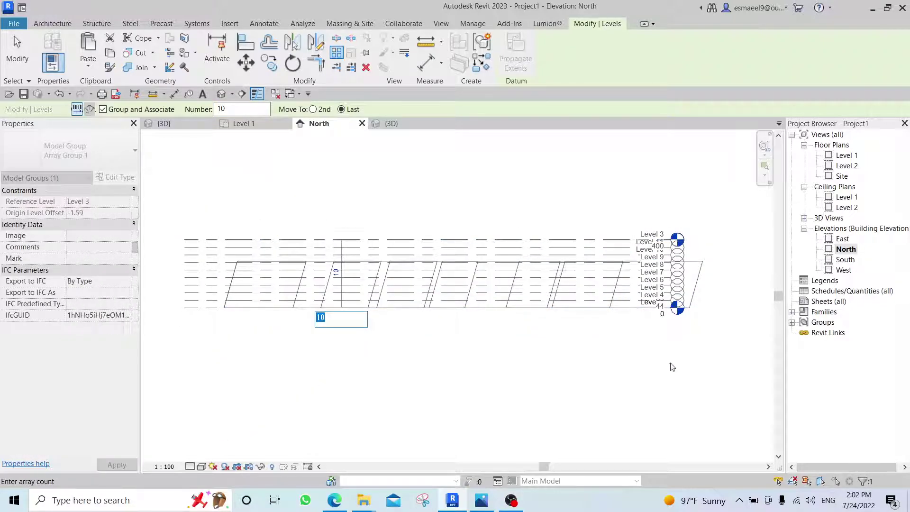
key(Return)
scroll(675, 369, up, 4)
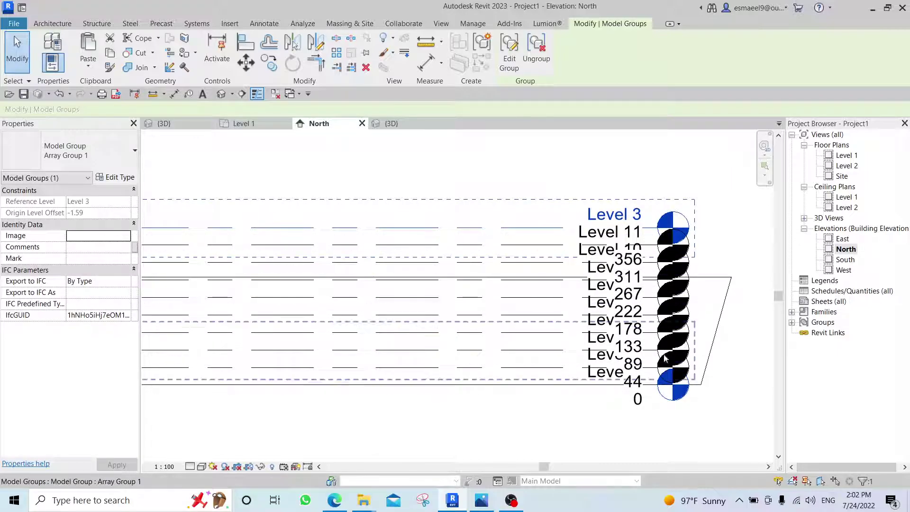
Set the North elevation's view scale to 1:5 and then 1:25 so that the level heads no longer overlap
scroll(664, 358, up, 4)
scroll(614, 363, down, 2)
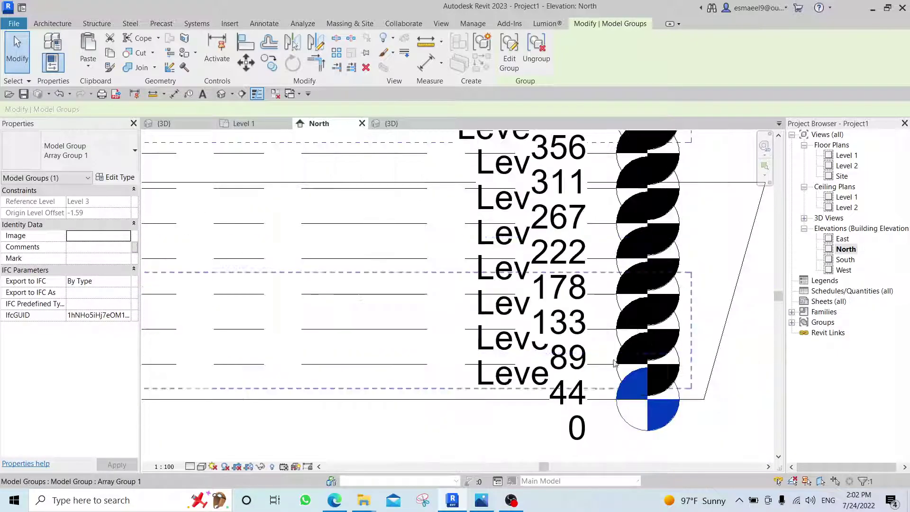
click(164, 466)
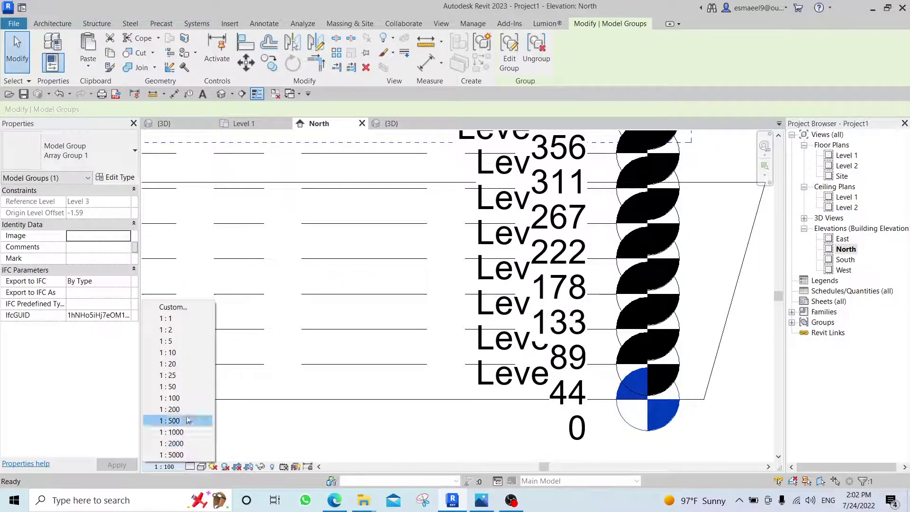
click(188, 341)
click(164, 466)
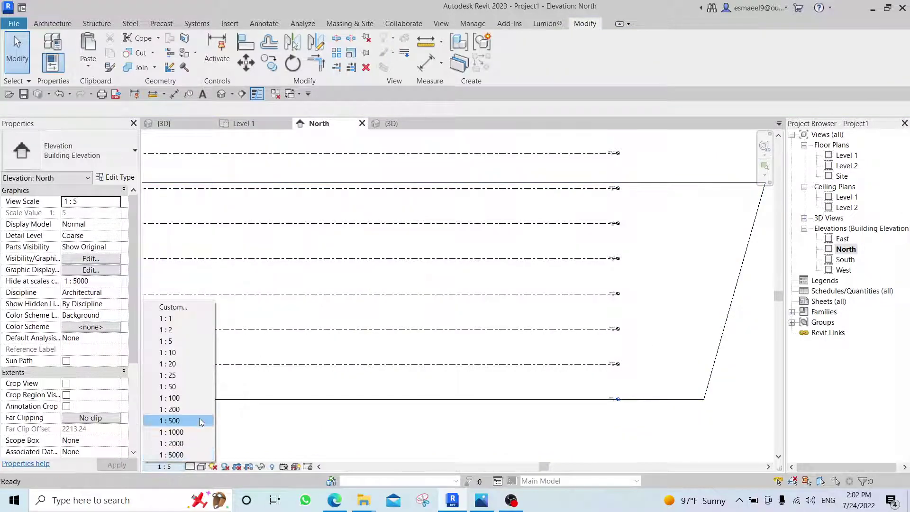
click(195, 377)
middle_drag(663, 362, 594, 380)
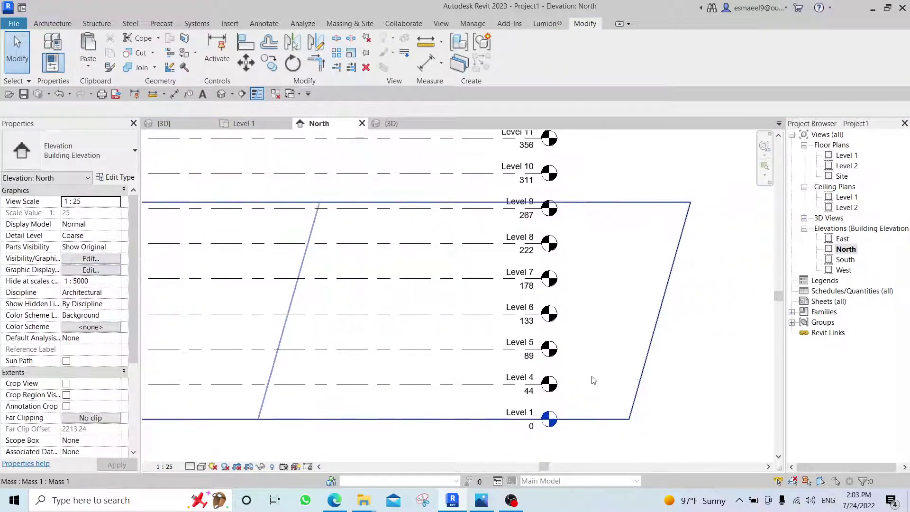
scroll(594, 381, down, 5)
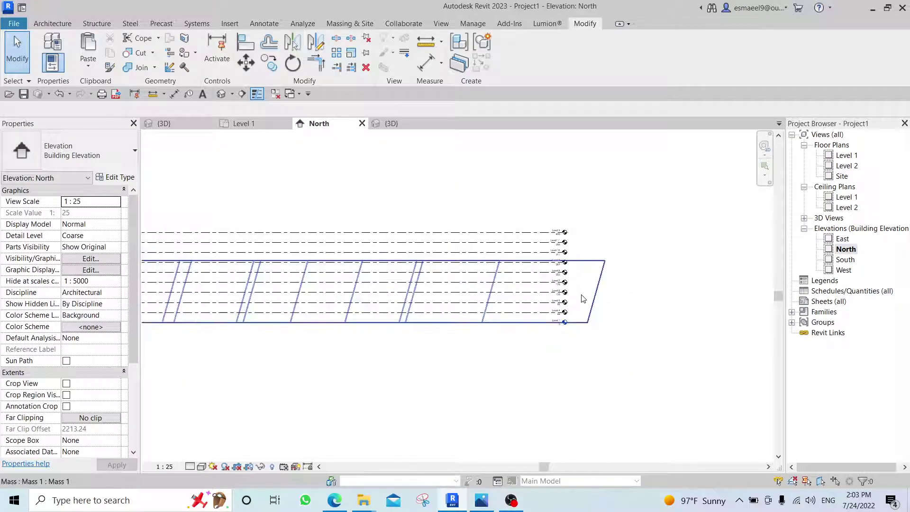
scroll(583, 299, up, 4)
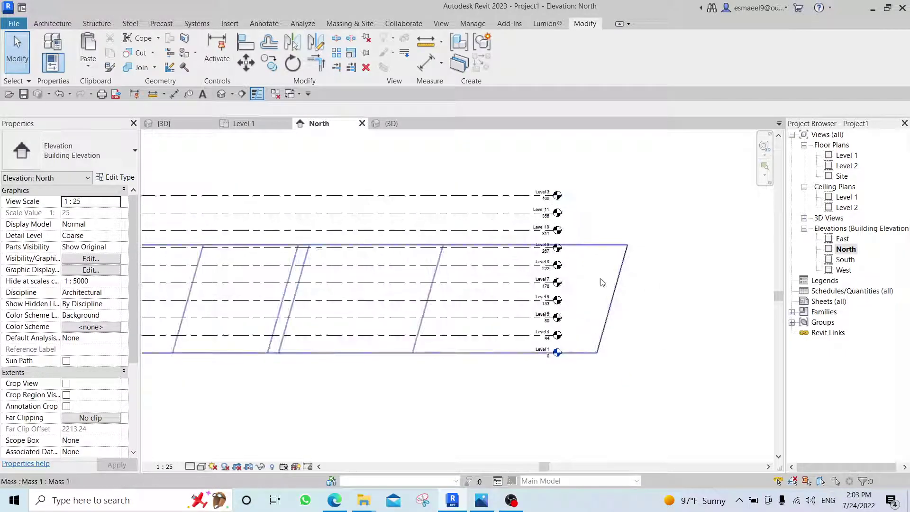
scroll(600, 284, down, 5)
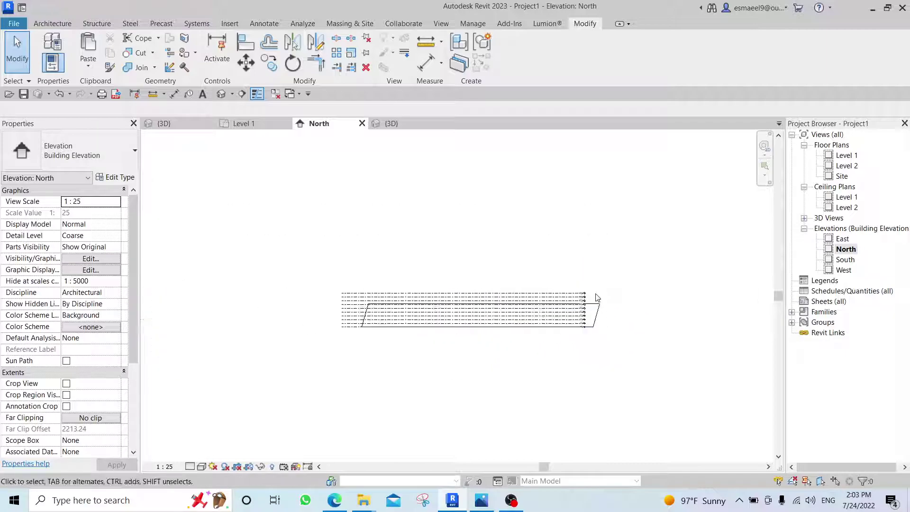
scroll(596, 298, up, 5)
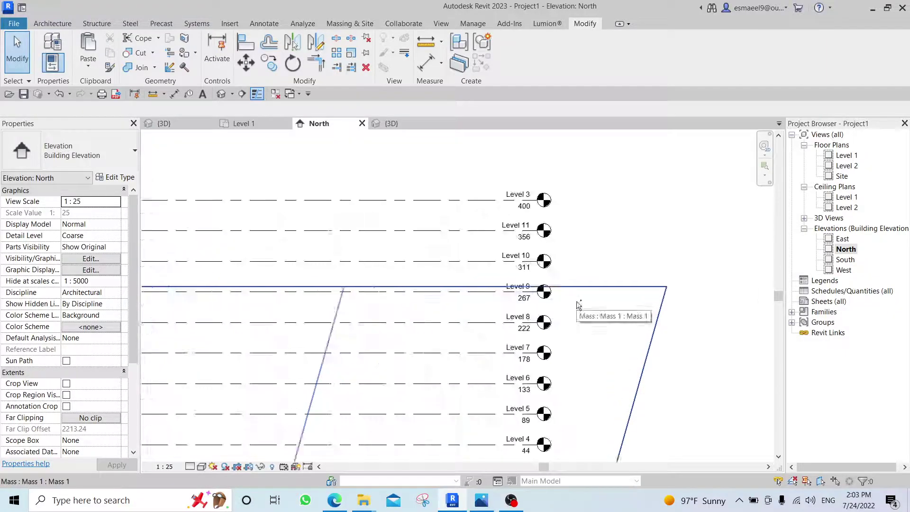
Undo both view scale changes and the array of Level 1
key(ctrl+z)
key(ctrl+z)
scroll(586, 291, down, 3)
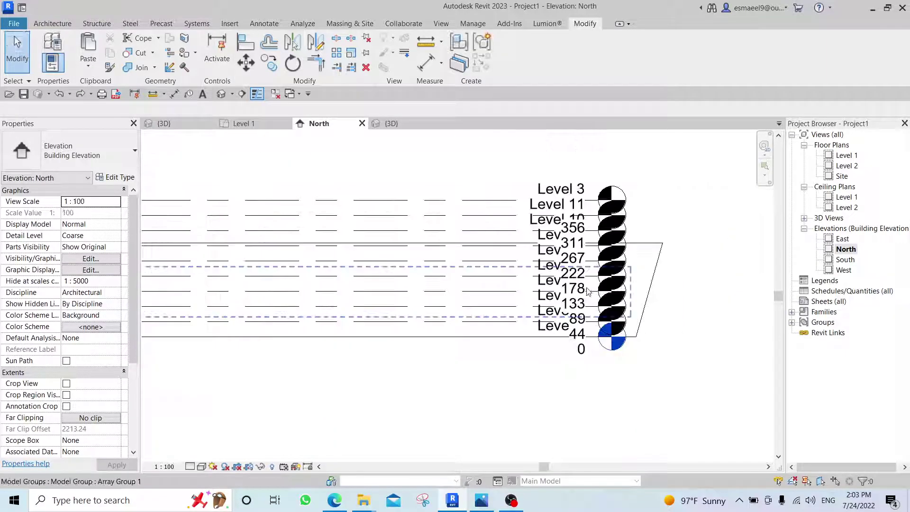
middle_drag(610, 273, 555, 317)
scroll(555, 316, down, 2)
key(ctrl+z)
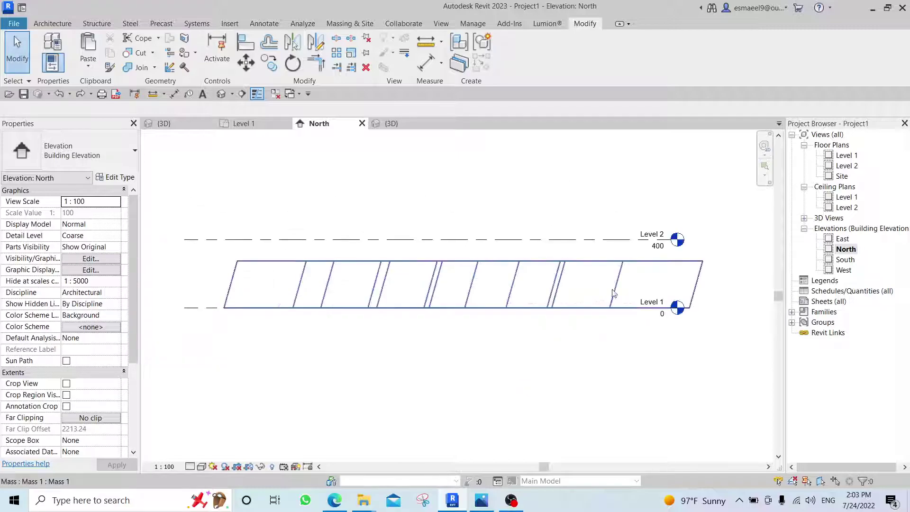
Array Level 1 vertically up to Level 2 again as 10 grouped and associated levels, using Move To Last
middle_drag(609, 278, 584, 284)
middle_drag(325, 291, 449, 278)
click(290, 301)
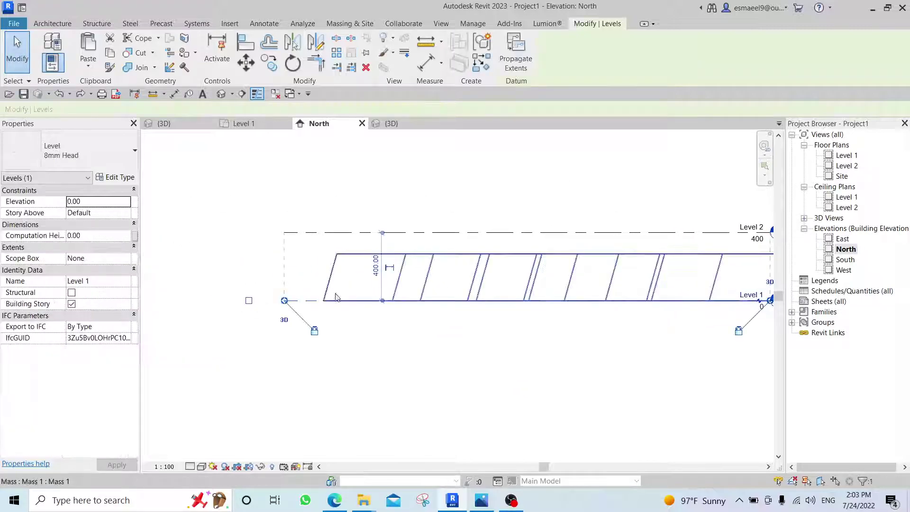
key(a)
key(a)
key(r)
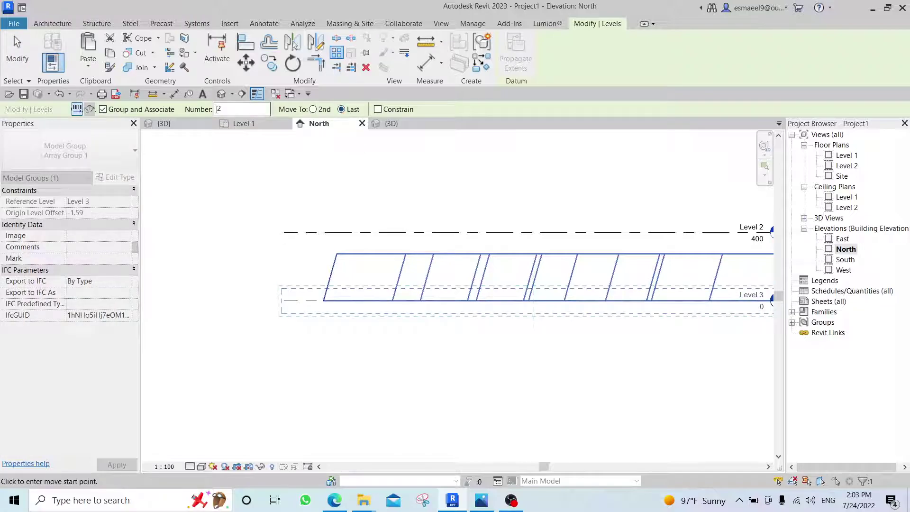
text(10)
click(306, 300)
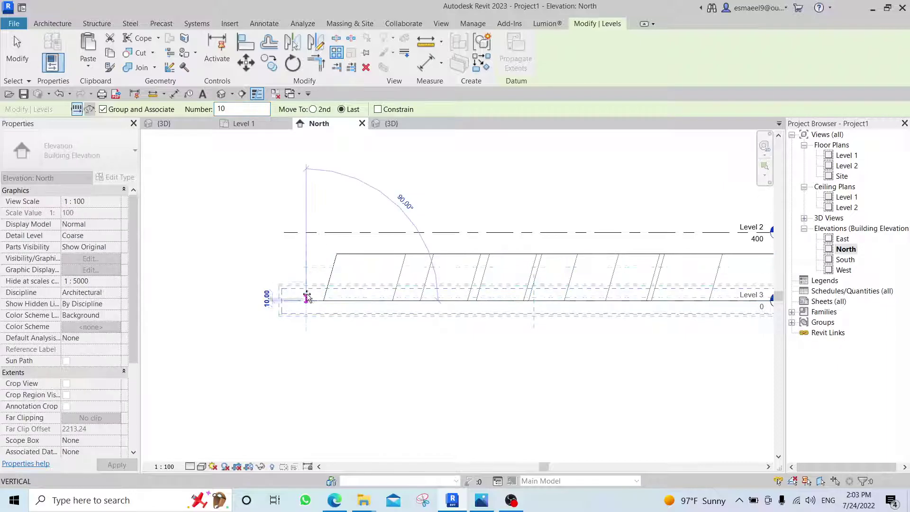
click(307, 232)
key(Return)
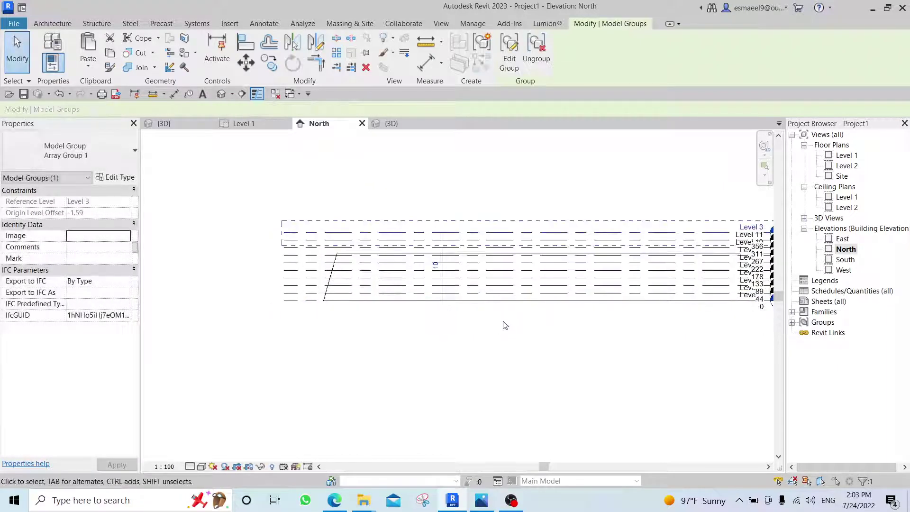
middle_drag(503, 325, 385, 323)
click(689, 229)
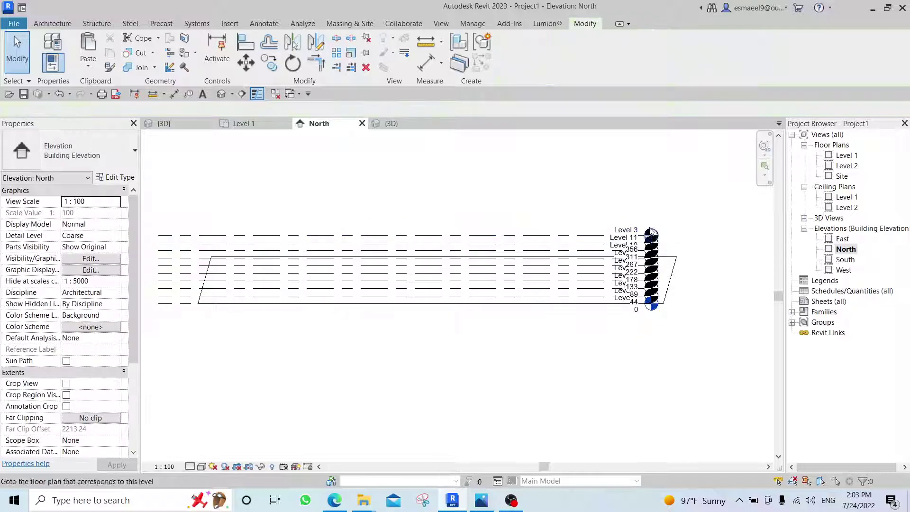
scroll(689, 232, up, 2)
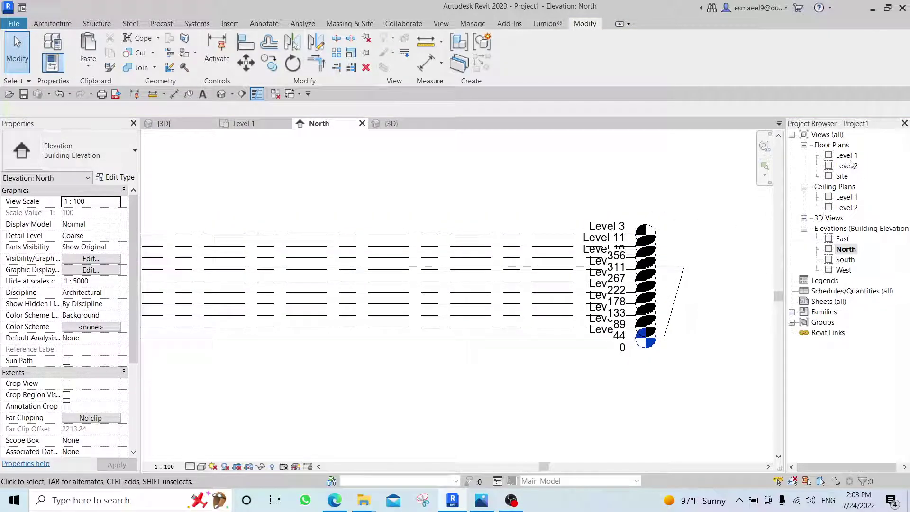
click(441, 24)
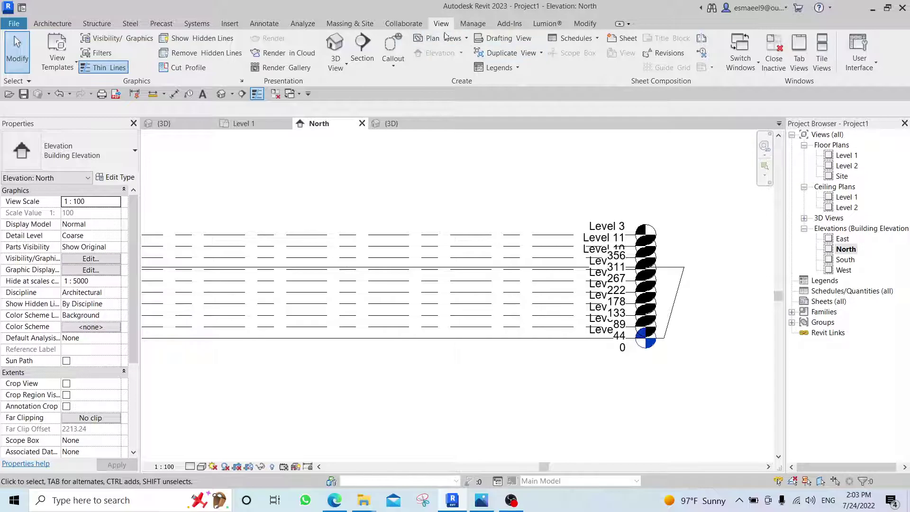
click(444, 37)
click(568, 182)
In the 3D view, generate mass floors for the sloped mass at Levels 2 through 11, leaving out Level 1
click(683, 269)
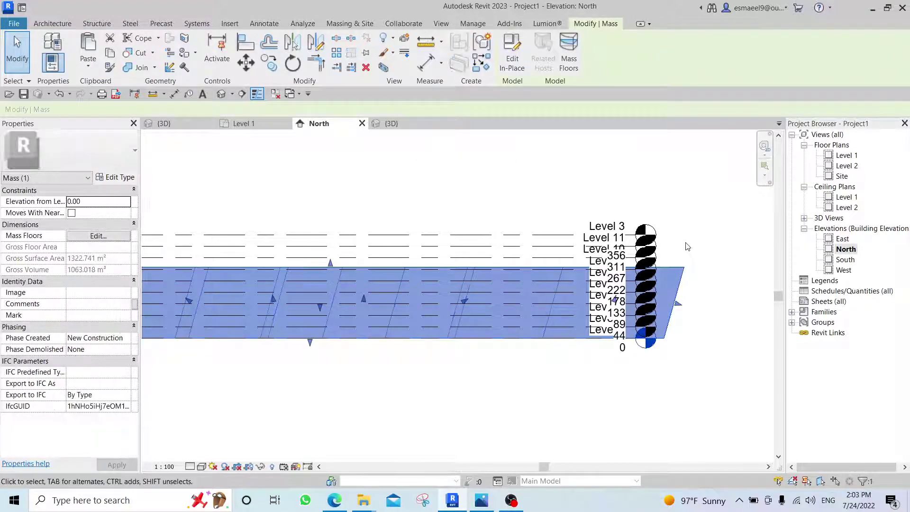
click(392, 124)
scroll(494, 208, down, 3)
shift+middle_drag(491, 281, 429, 274)
click(428, 264)
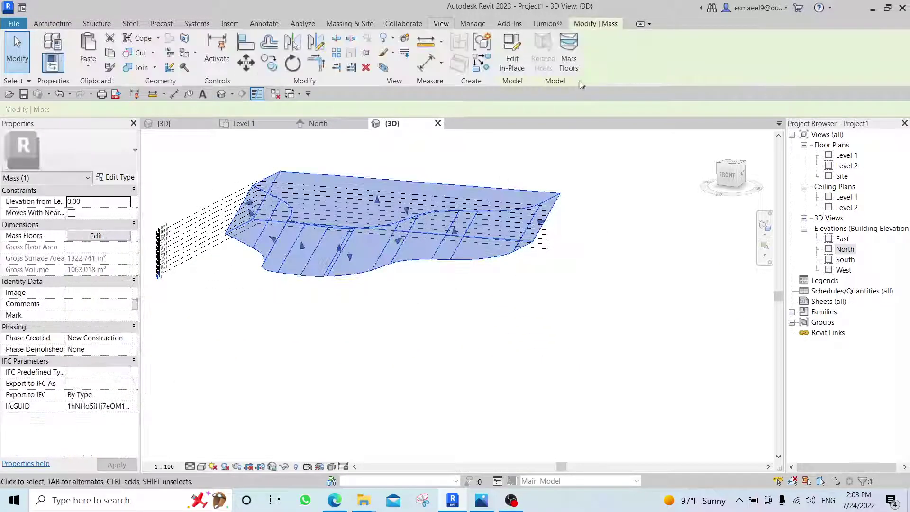
click(572, 57)
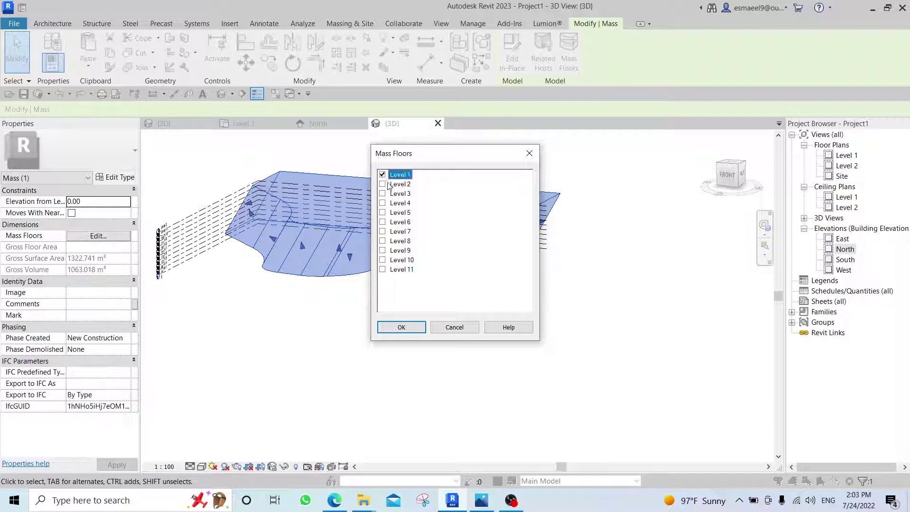
shift+click(411, 270)
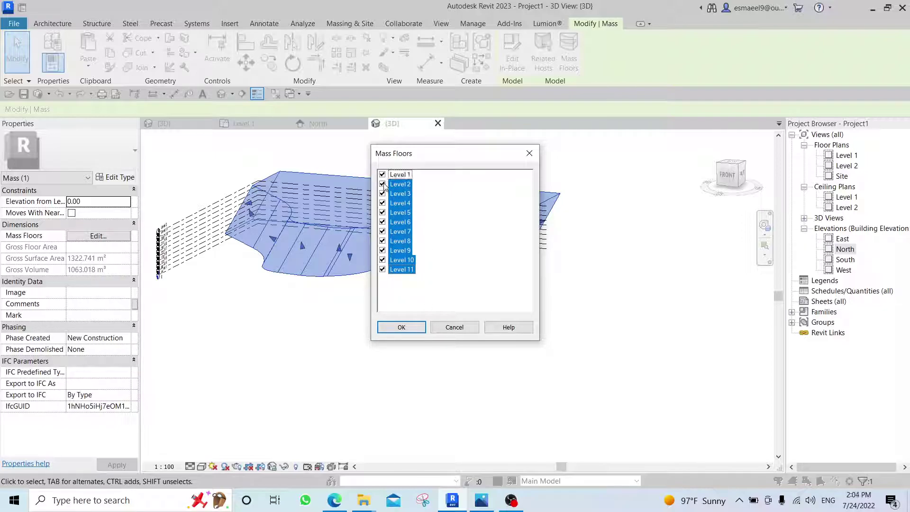
click(383, 179)
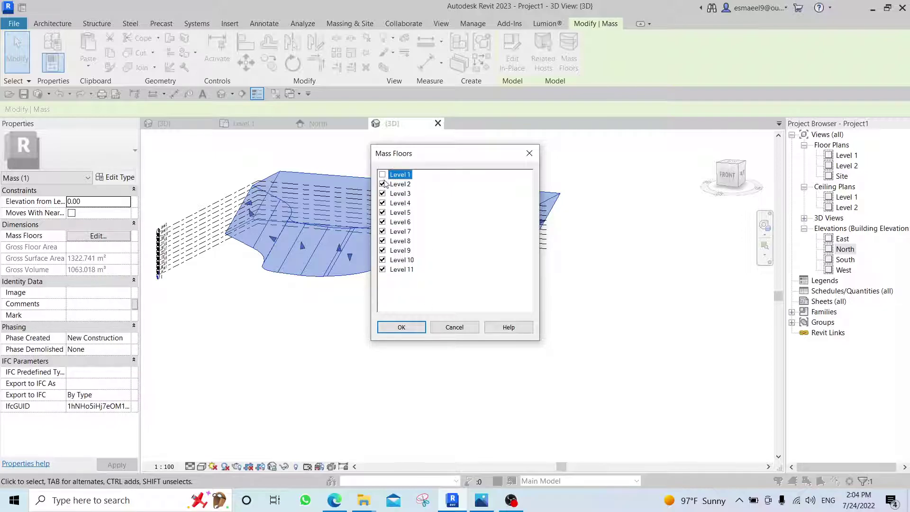
click(404, 328)
Create Generic 150mm floors with Floor by Face on all the mass floors of the sloped mass, with offset 0.00
scroll(288, 233, up, 4)
shift+middle_drag(294, 256, 408, 265)
click(496, 368)
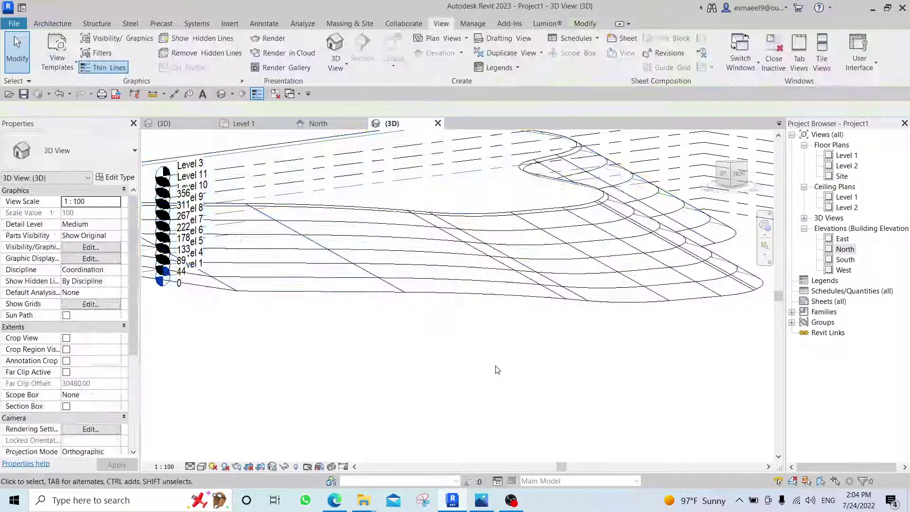
shift+middle_drag(497, 369, 562, 229)
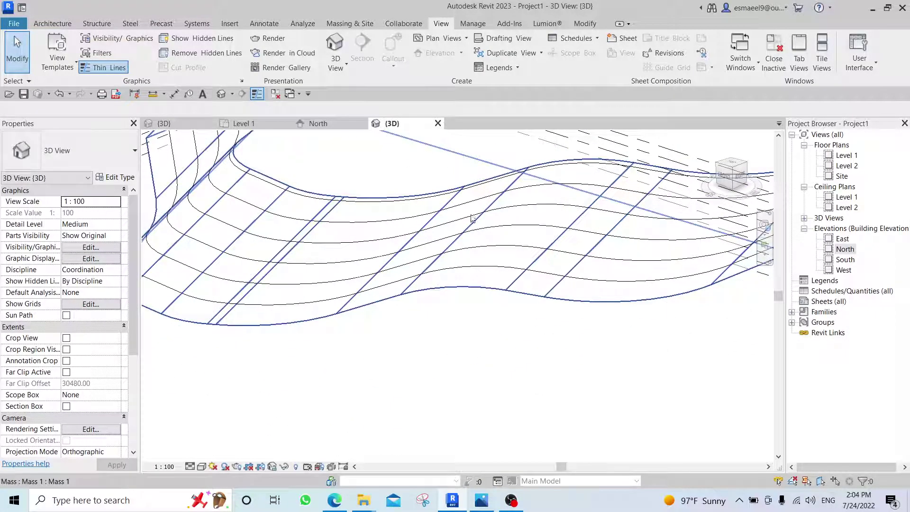
scroll(440, 346, down, 3)
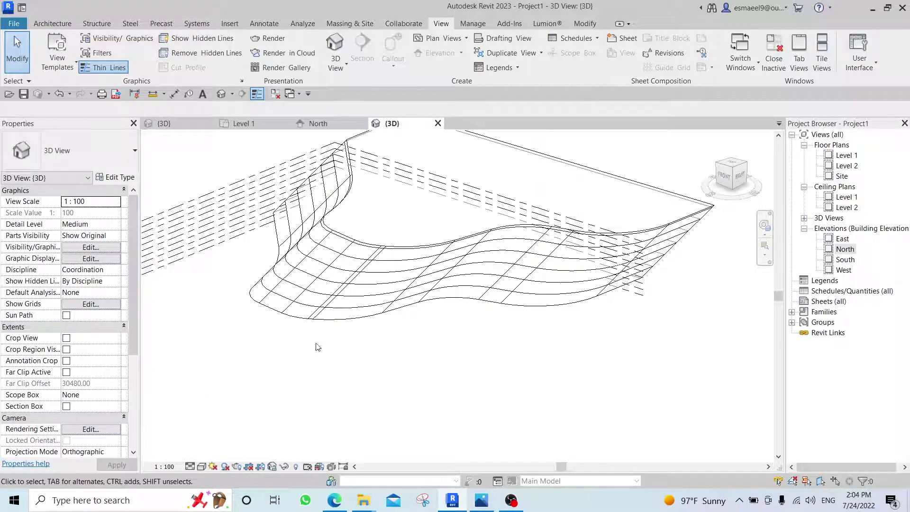
click(62, 24)
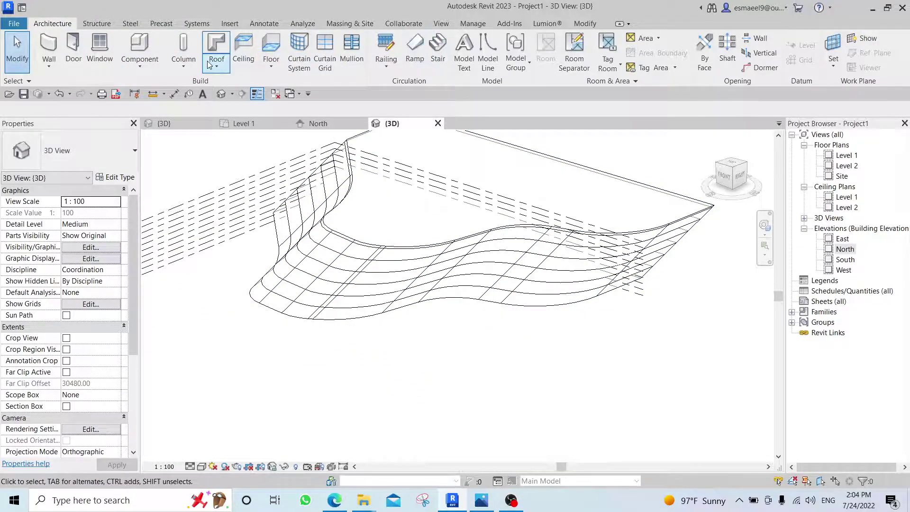
click(271, 67)
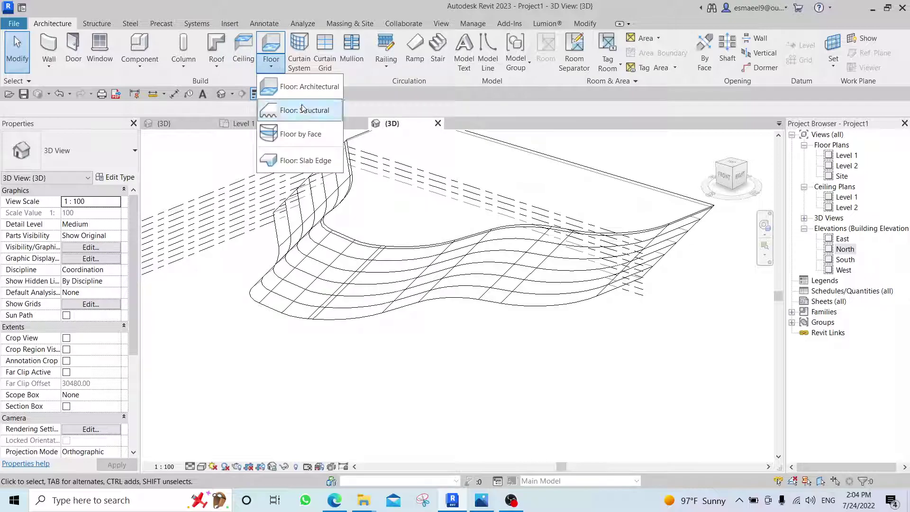
click(294, 134)
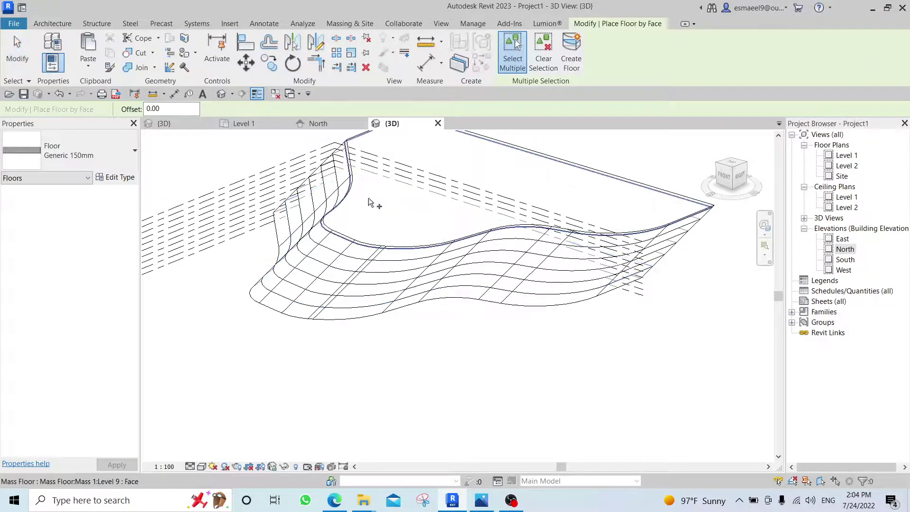
shift+middle_drag(372, 203, 627, 208)
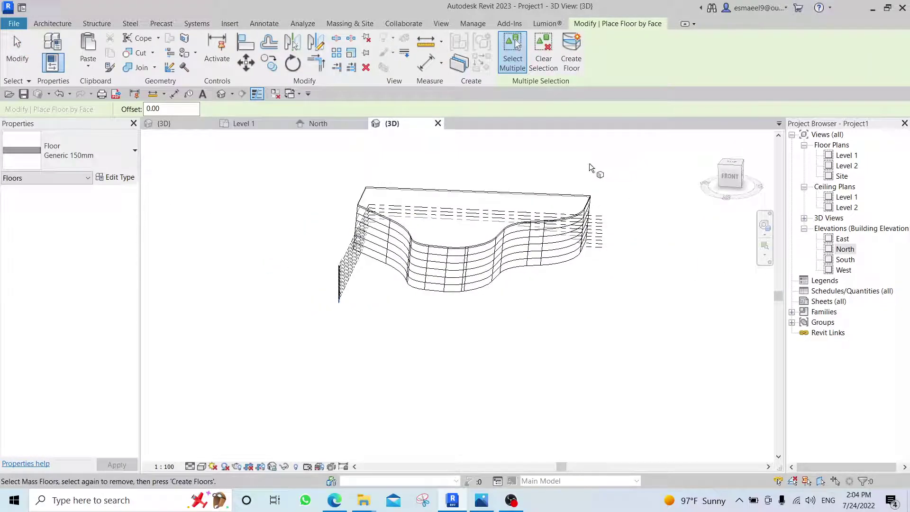
drag(590, 163, 473, 352)
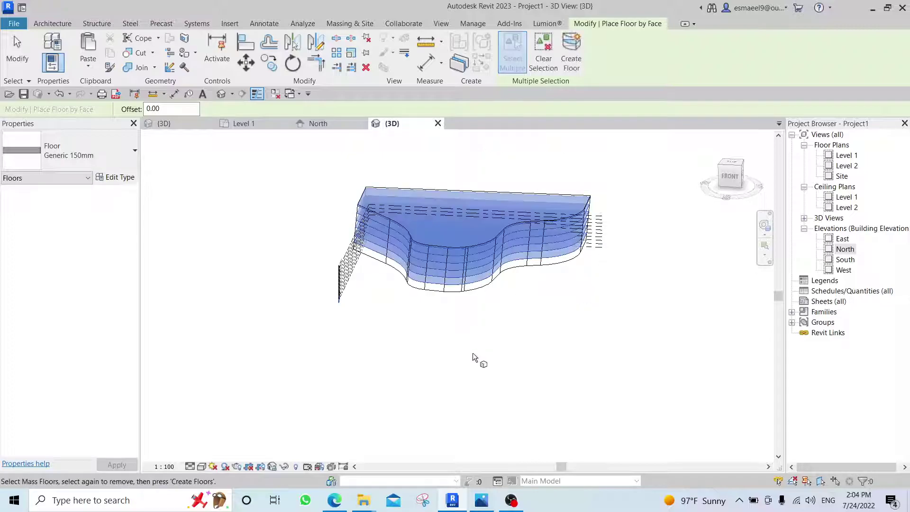
click(579, 69)
Switch the 3D view to the Shaded visual style and inspect the stepped floors along the curved front
scroll(492, 288, up, 5)
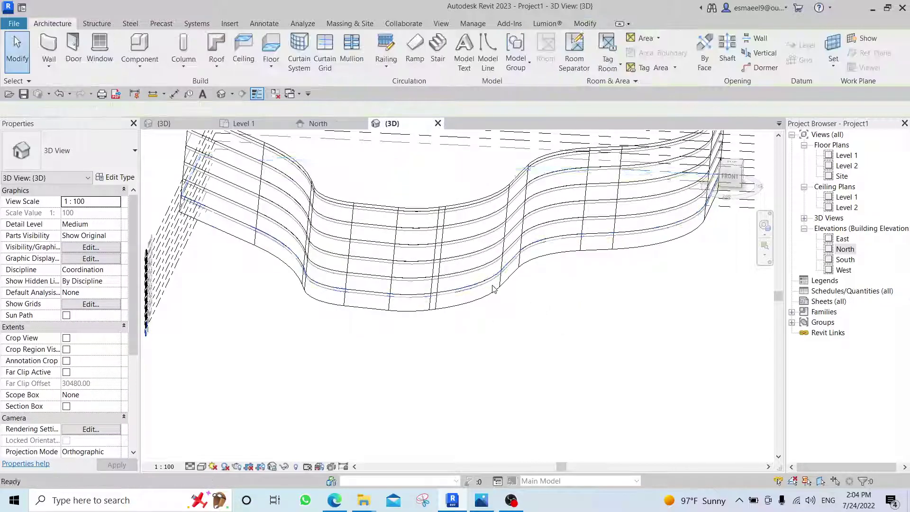
key(s)
key(d)
shift+middle_drag(557, 317, 524, 326)
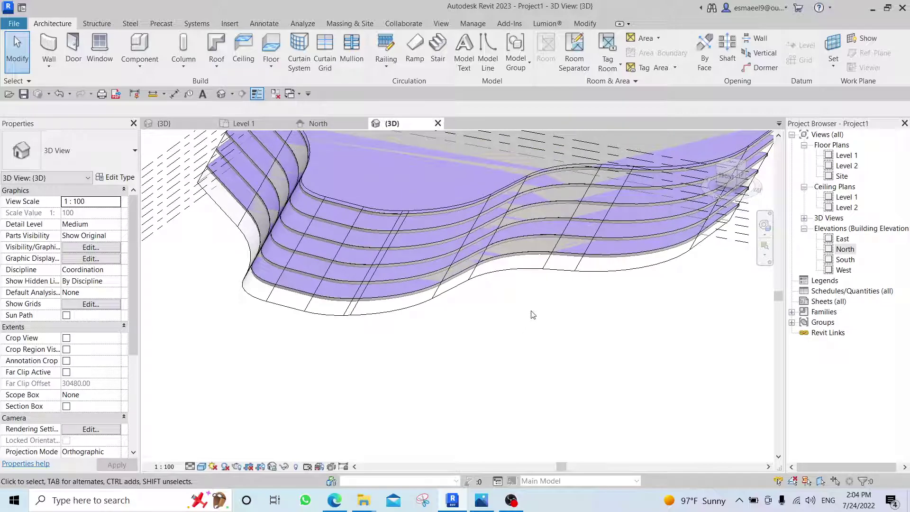
Turn off the Mass category in the 3D view's visibility overrides and inspect the stepped floors on their own
click(384, 24)
click(350, 24)
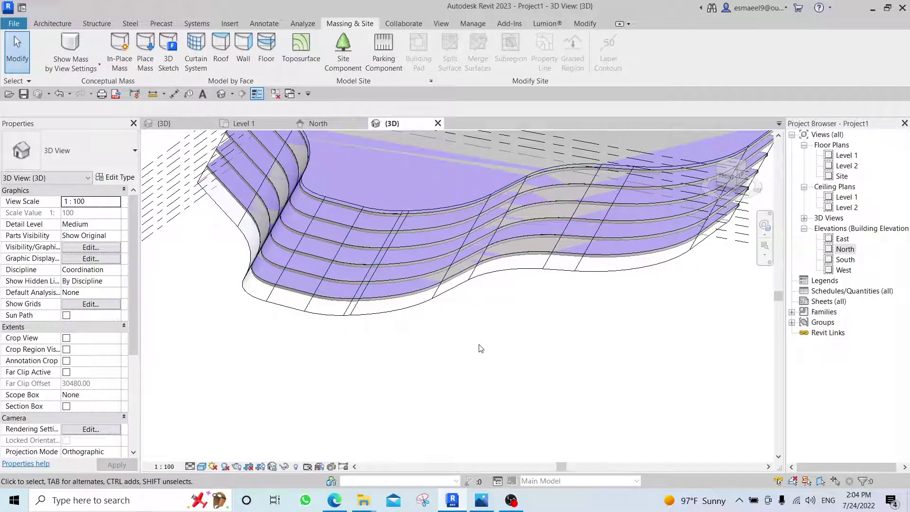
key(v)
key(g)
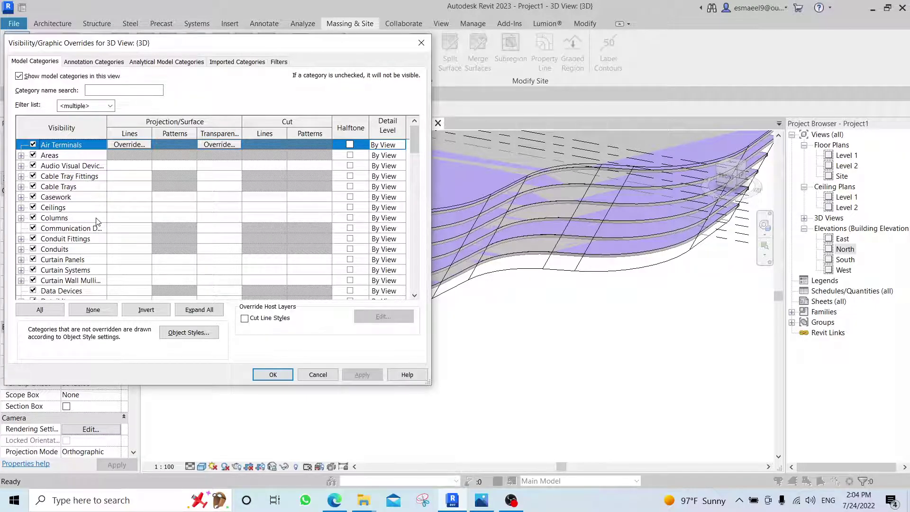
click(77, 212)
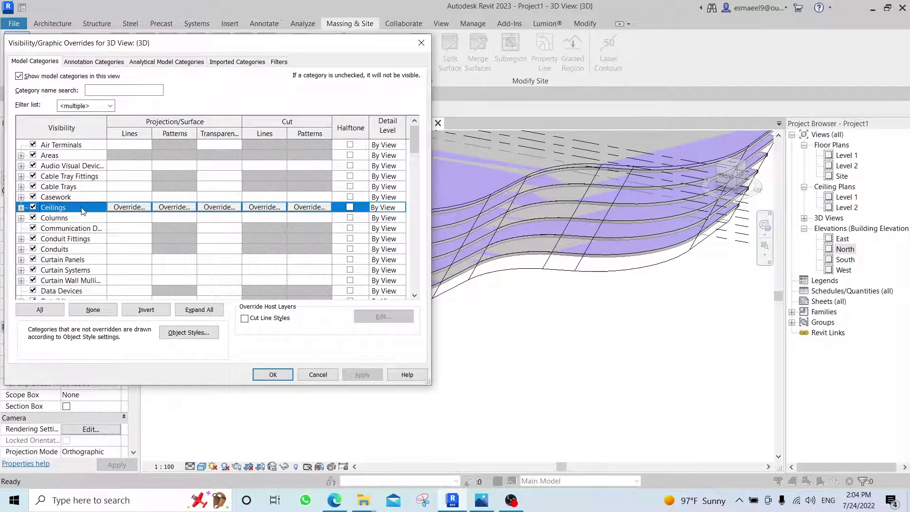
key(m)
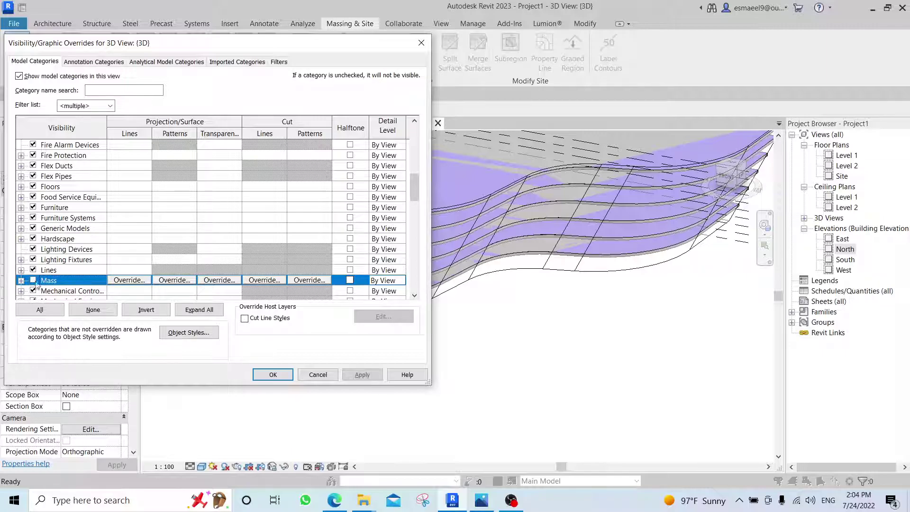
click(362, 374)
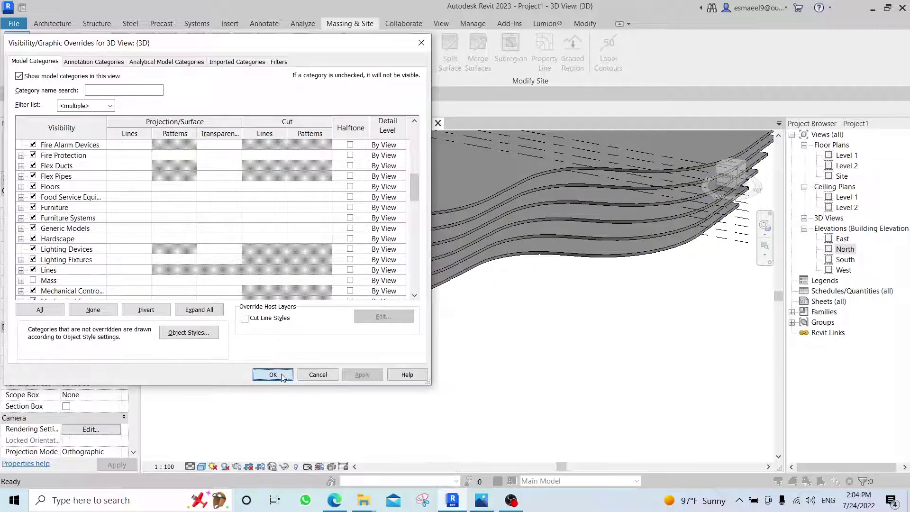
click(273, 374)
shift+middle_drag(283, 377, 593, 392)
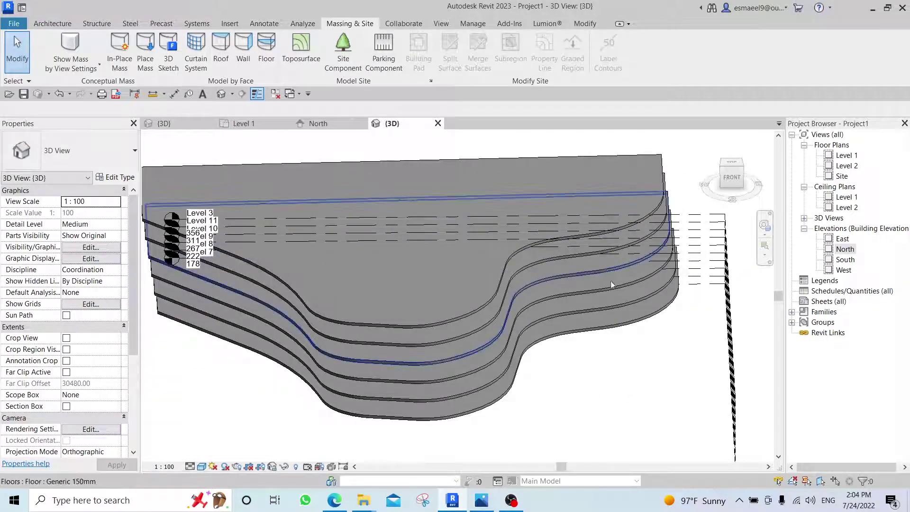
scroll(508, 267, up, 2)
scroll(538, 291, down, 2)
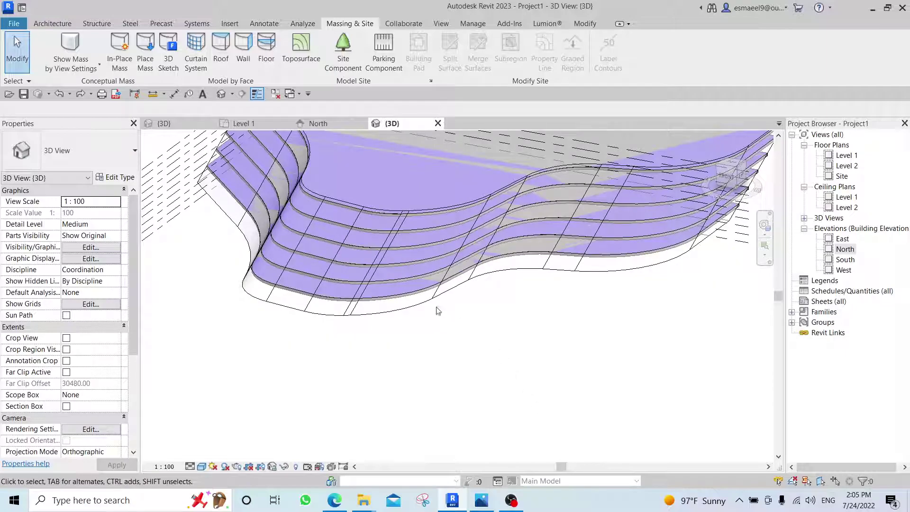
Open the sloped mass for in-place editing, ungrouping the affected group instances to allow the change
click(435, 307)
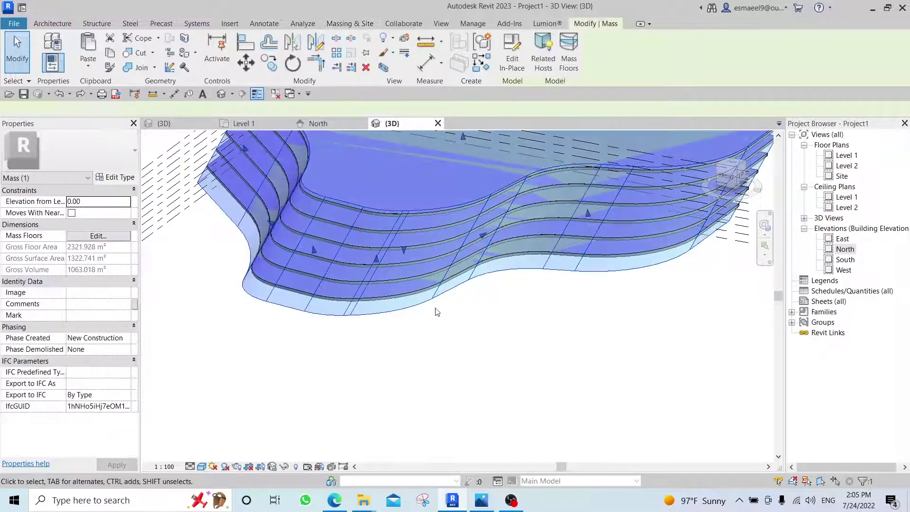
middle_drag(435, 308, 531, 200)
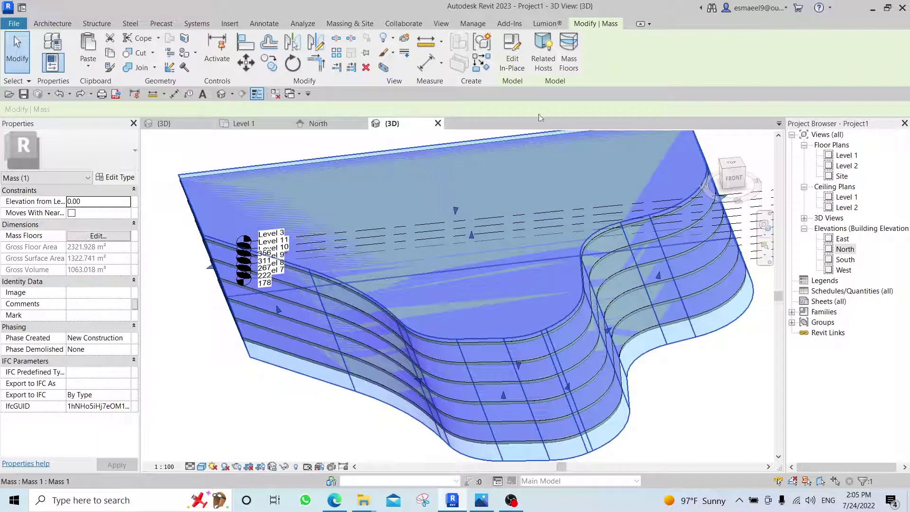
click(514, 63)
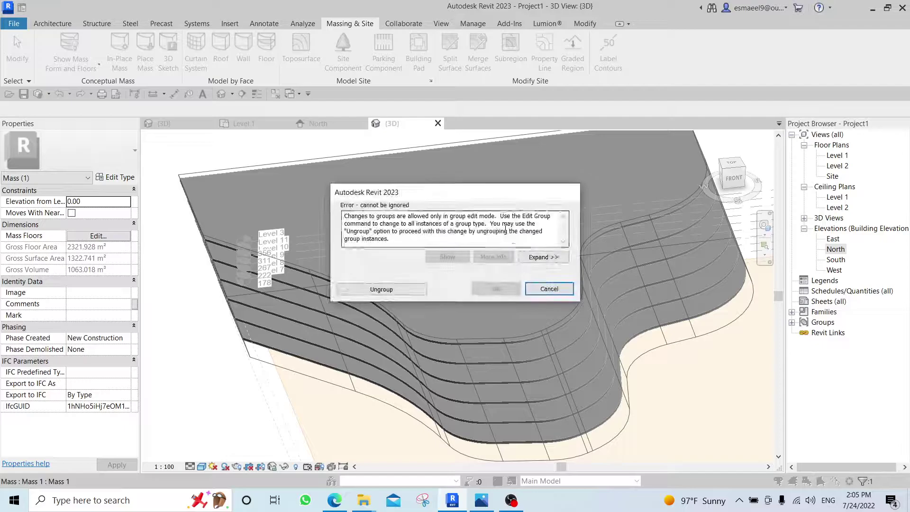
click(381, 289)
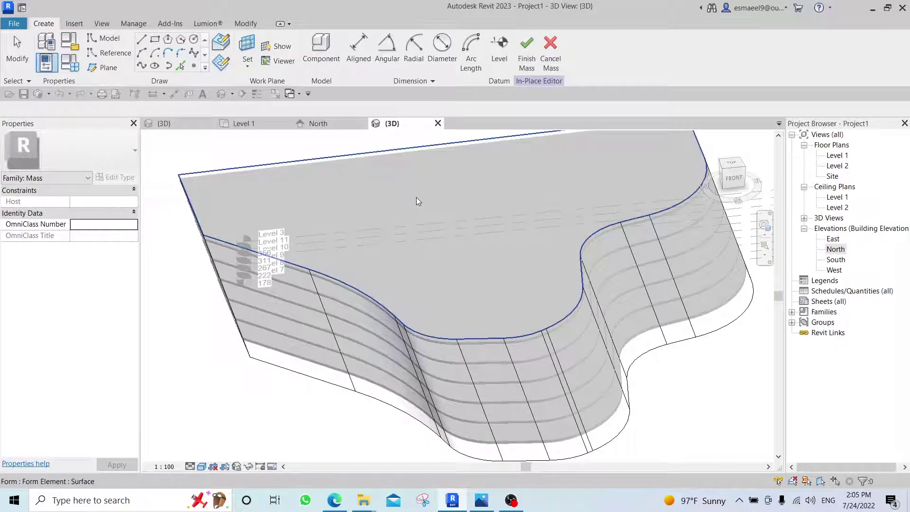
Open the profile of the mass form's upper face for editing
click(417, 199)
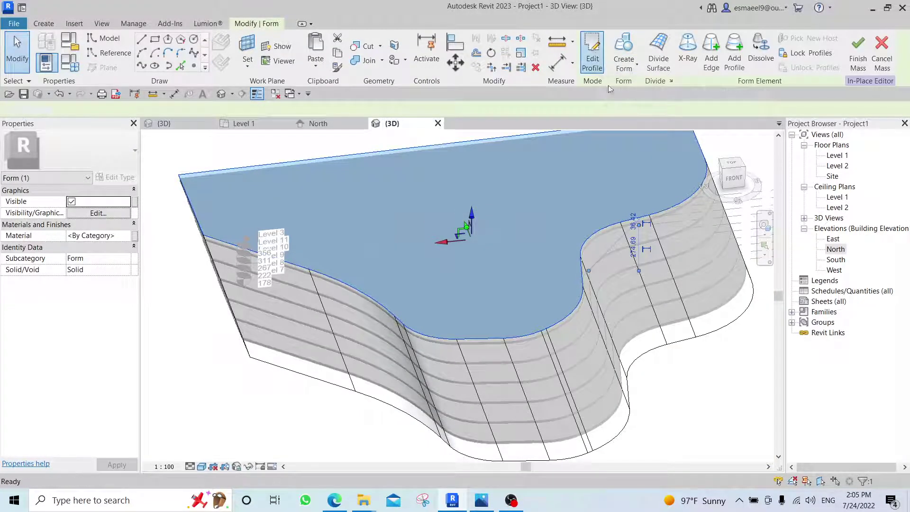
click(592, 56)
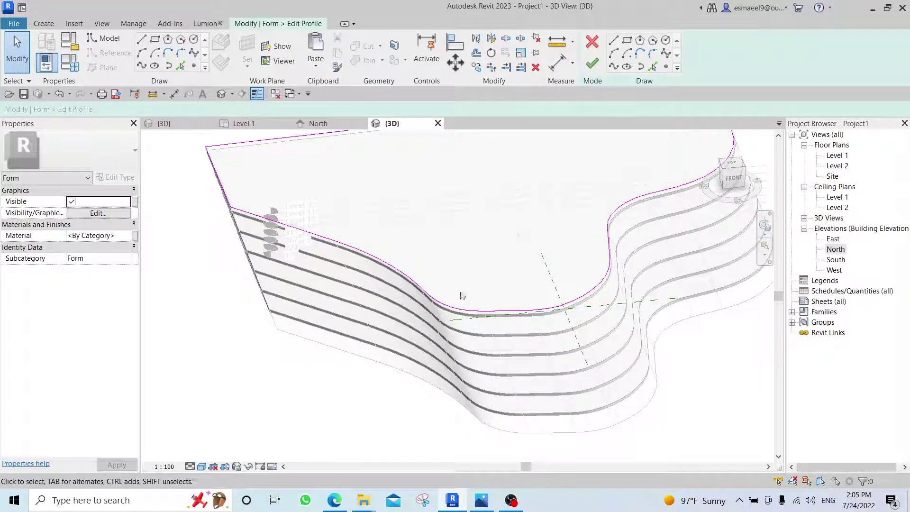
shift+middle_drag(565, 252, 431, 269)
scroll(551, 249, down, 2)
scroll(562, 270, up, 2)
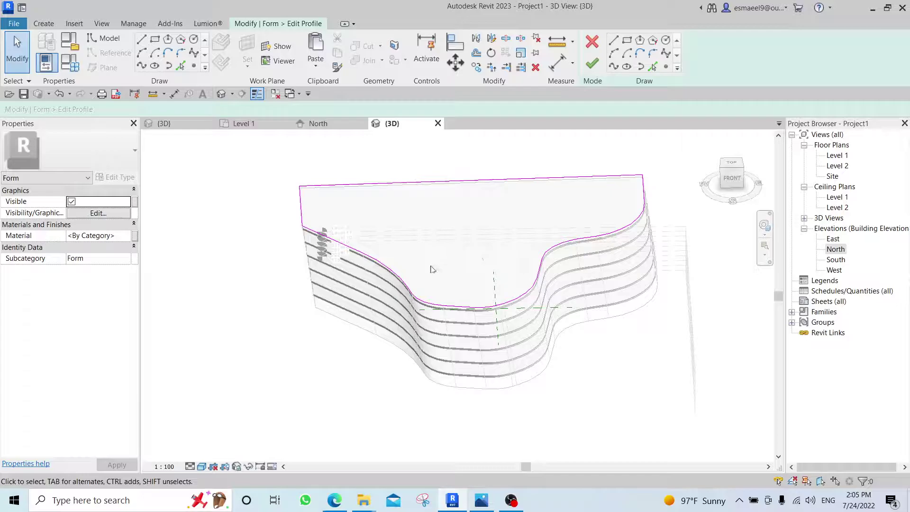
Delete the 570 radius arc at the right-hand end of the profile's central front bulge
drag(273, 202, 516, 352)
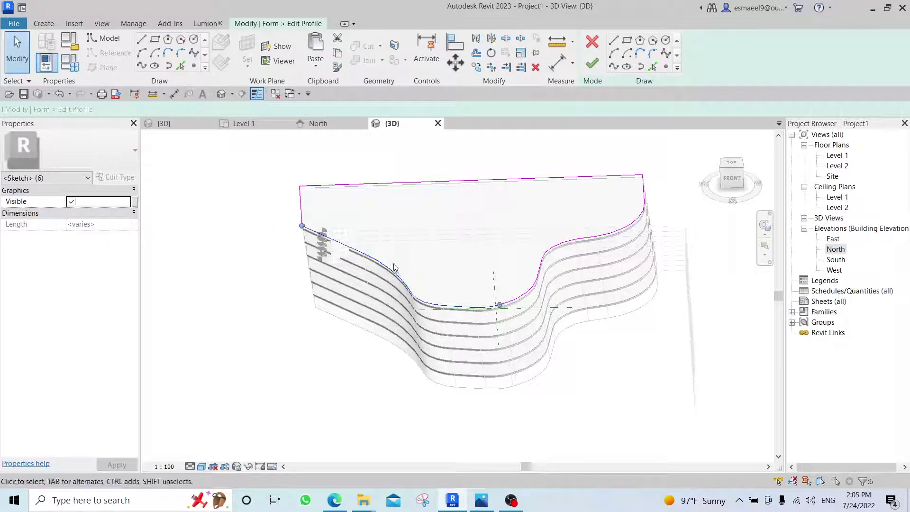
drag(394, 265, 429, 270)
key(Escape)
middle_drag(494, 283, 505, 301)
click(536, 311)
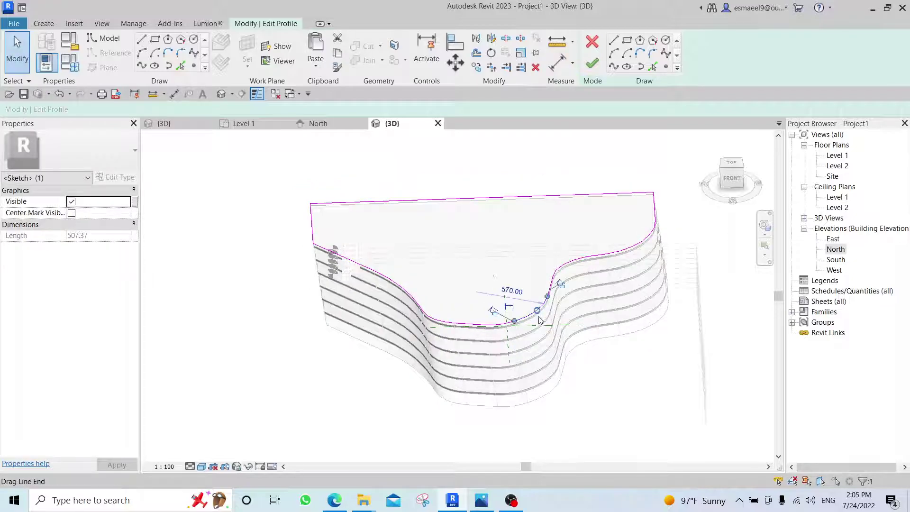
key(Delete)
Delete the remaining front segments of the central bulge, leaving the profile open between its two side curves
scroll(511, 308, up, 2)
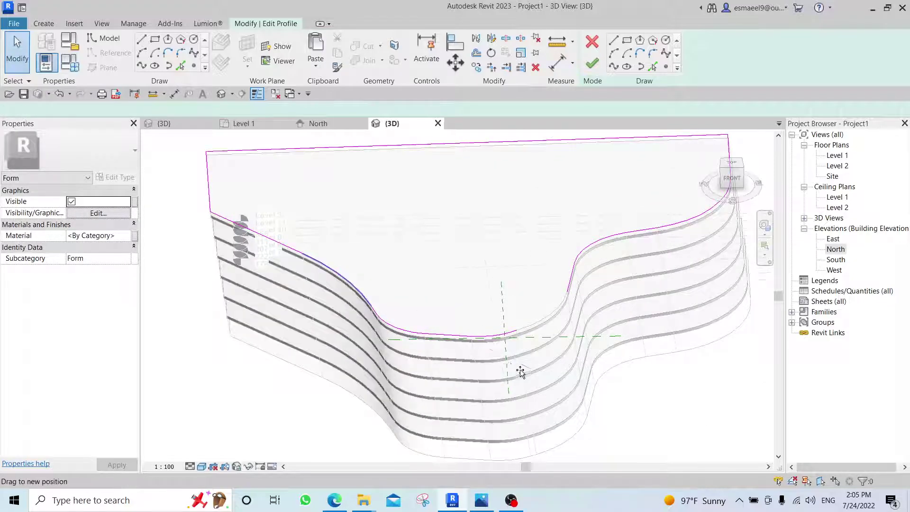
drag(520, 371, 512, 361)
mouse_move(192, 199)
mouse_down()
mouse_move(498, 371)
mouse_move(487, 358)
mouse_up()
scroll(474, 326, up, 2)
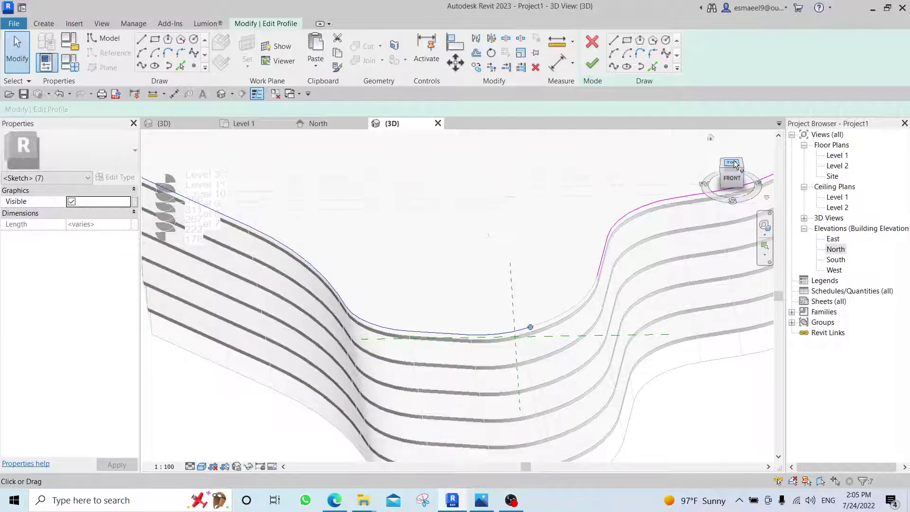
scroll(649, 269, up, 2)
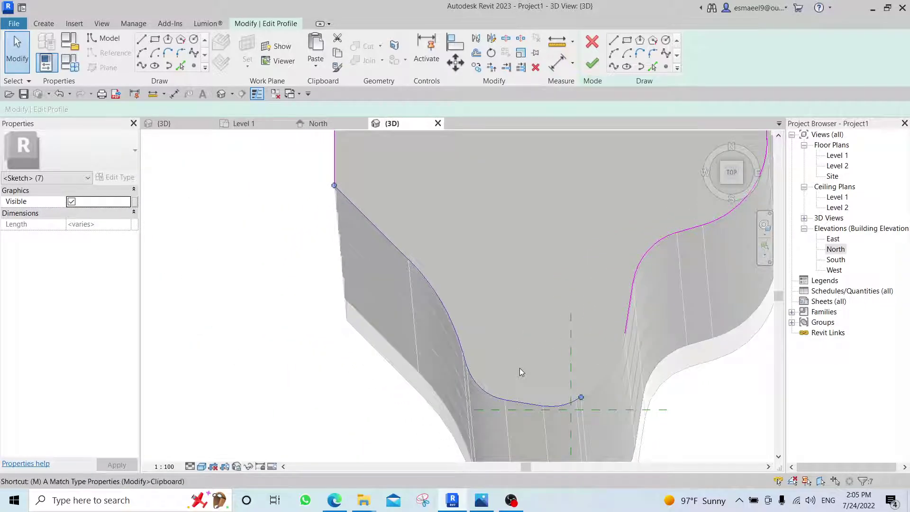
mouse_move(572, 336)
middle_down()
mouse_move(544, 345)
mouse_move(544, 360)
mouse_move(537, 336)
middle_up()
click(531, 365)
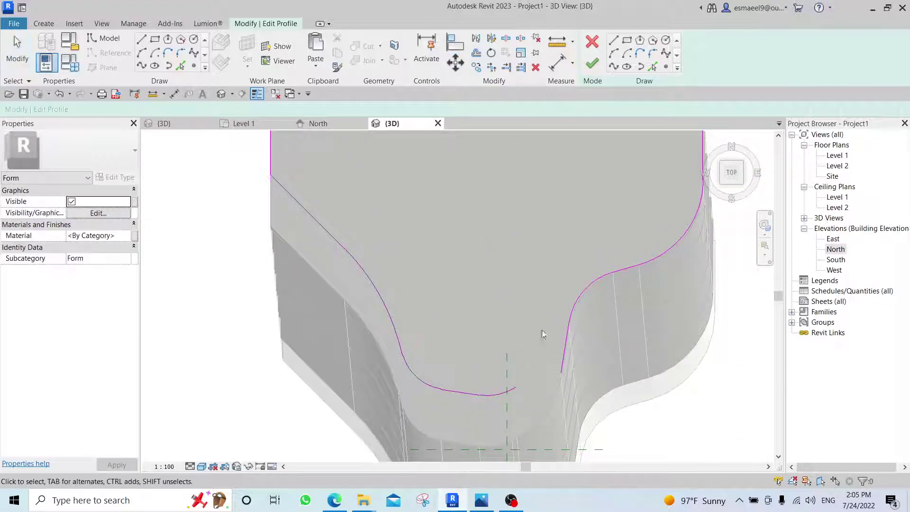
click(491, 396)
key(Delete)
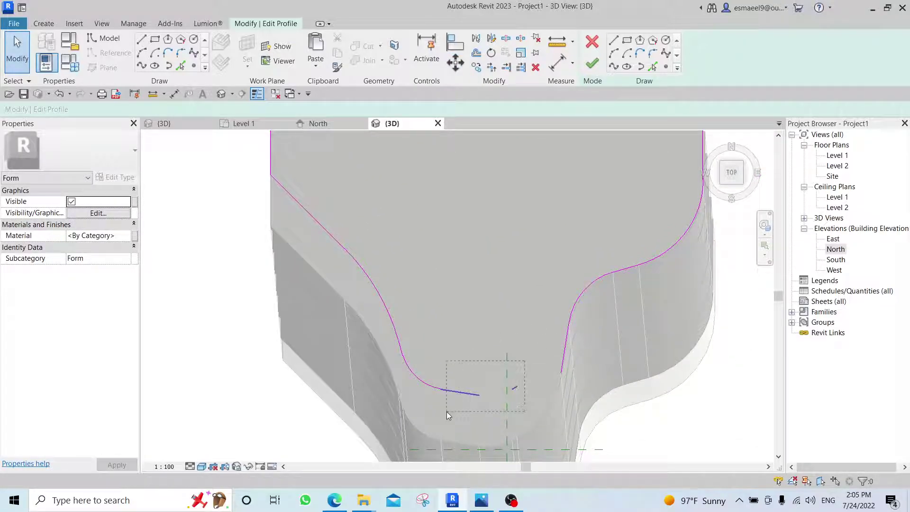
click(431, 386)
key(Delete)
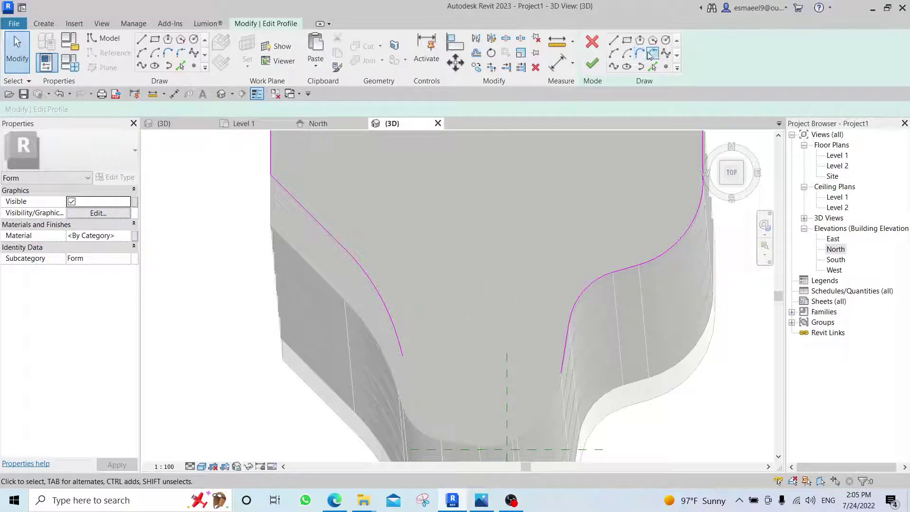
Try to bridge the open front of the profile with a fillet arc between the two side segments
click(652, 54)
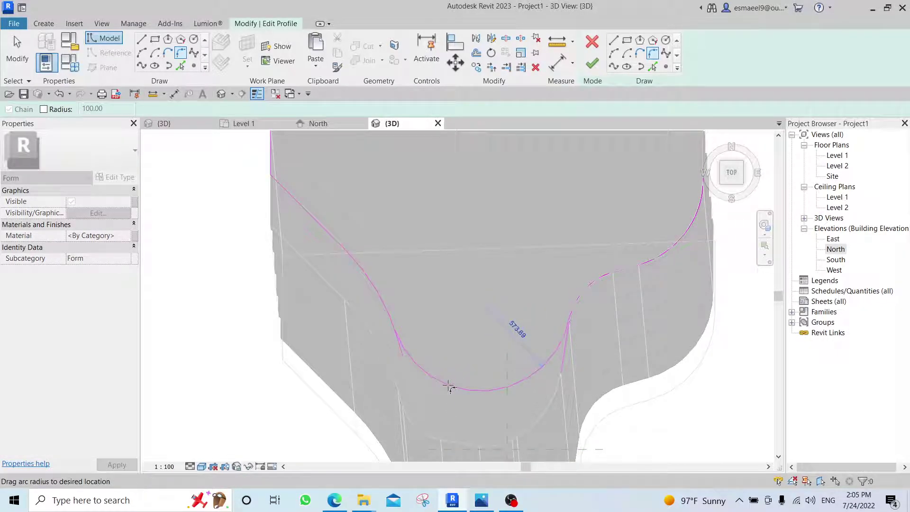
click(450, 387)
key(Escape)
key(Escape)
Delete the straight segment on the gap's right side and close the profile front with a straight line between the open ends
click(563, 355)
key(Delete)
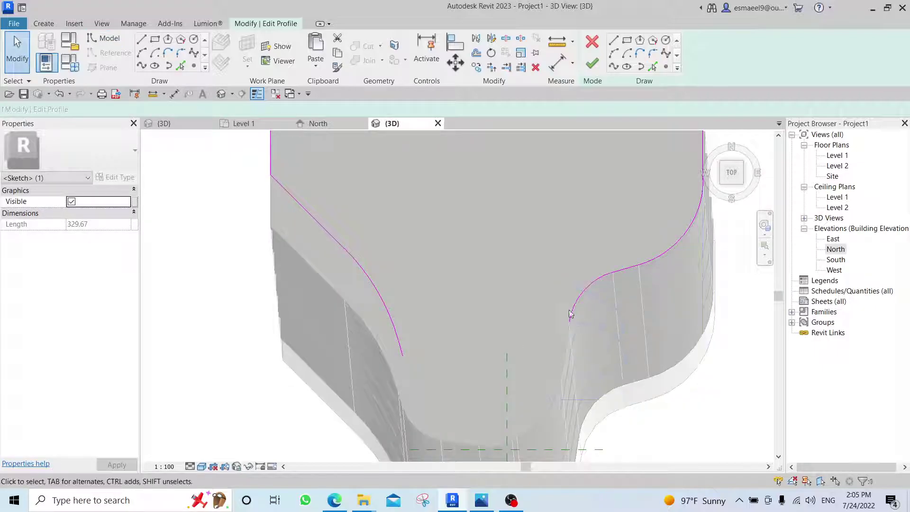
middle_drag(554, 282, 607, 264)
click(614, 40)
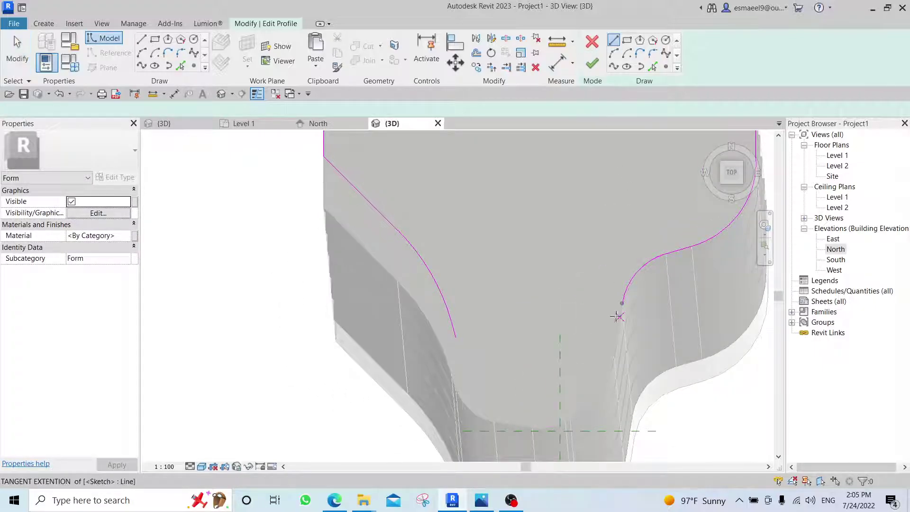
click(622, 302)
click(457, 338)
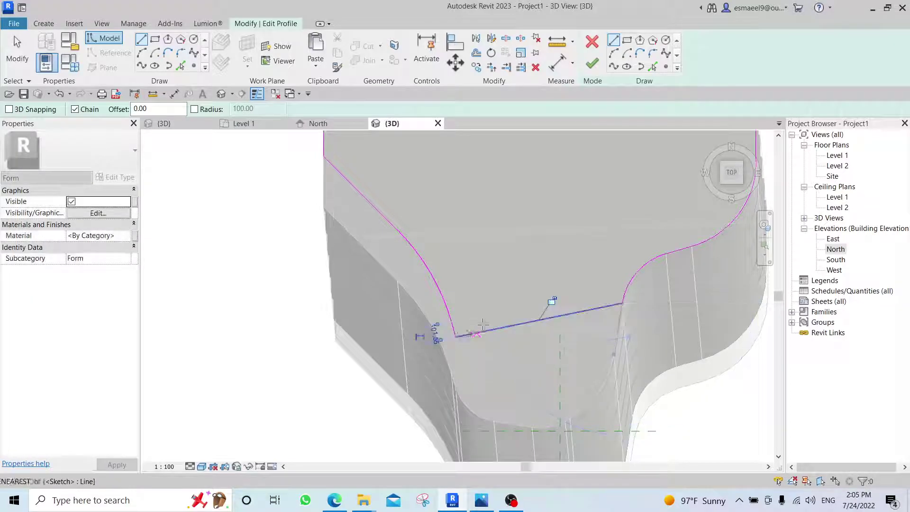
key(Escape)
key(Escape)
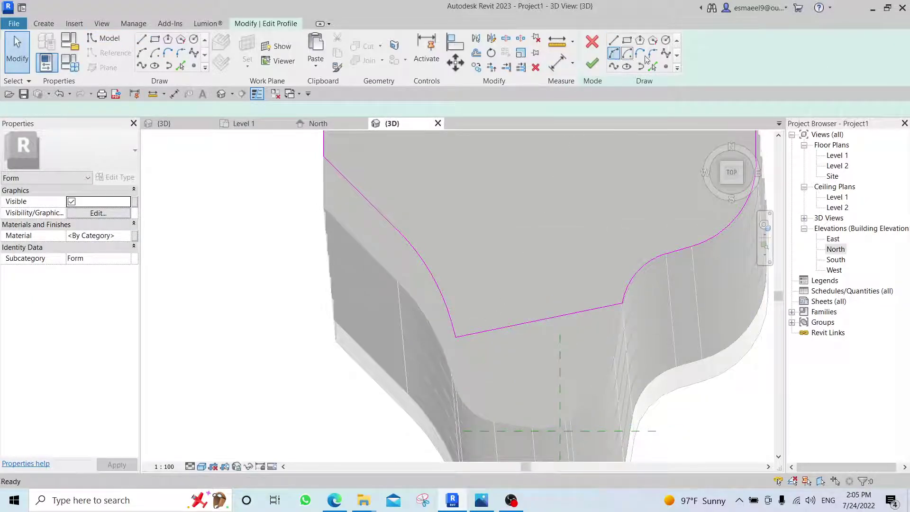
Round the corner between the new front line and the right-hand curve with a fillet arc
click(651, 55)
scroll(626, 306, up, 3)
click(629, 308)
click(620, 332)
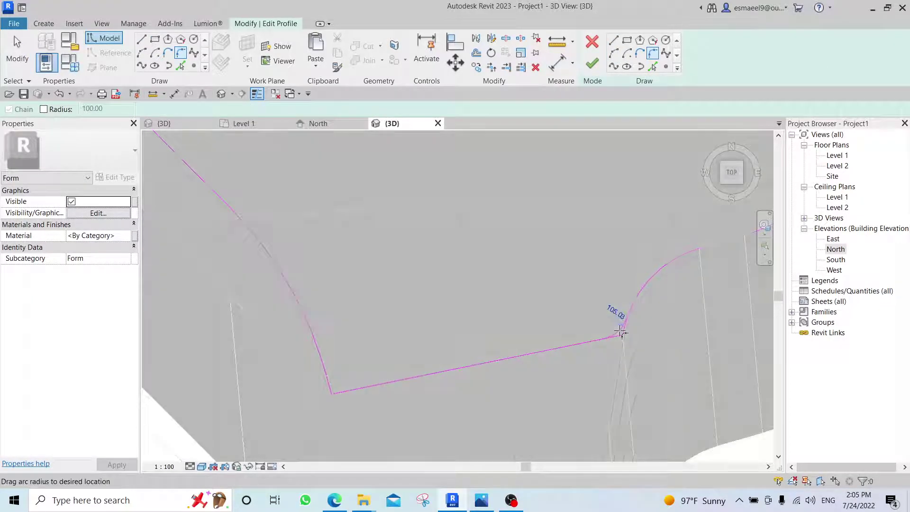
scroll(620, 332, up, 3)
click(616, 327)
Add a fillet arc between the new front line and the left-hand curve
scroll(522, 329, down, 4)
middle_drag(334, 365, 554, 354)
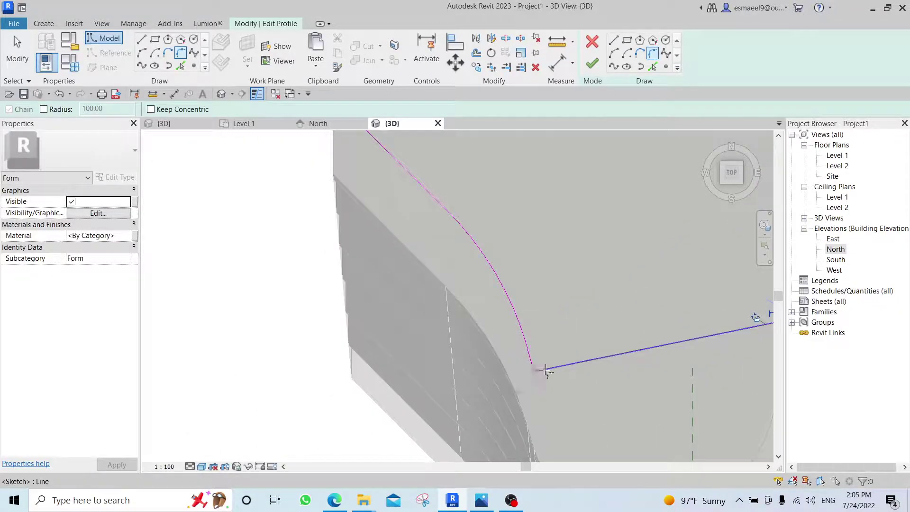
click(530, 355)
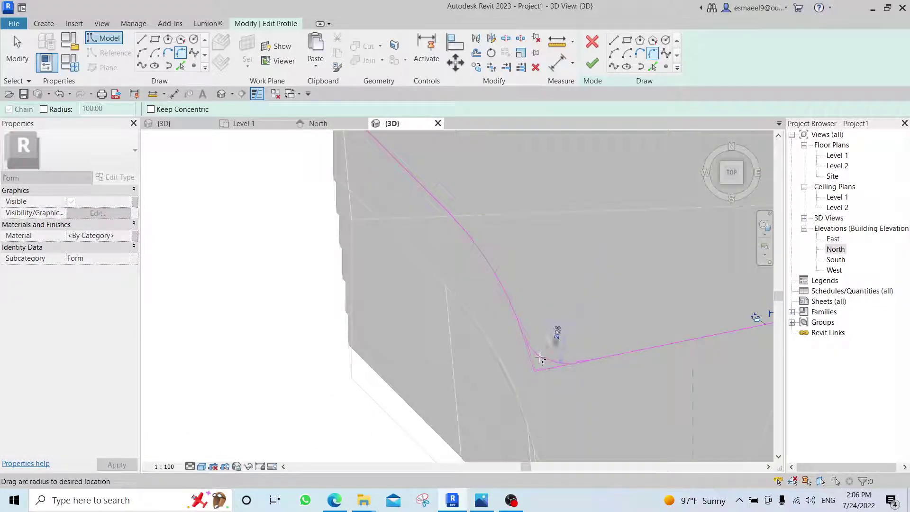
click(539, 359)
scroll(578, 329, down, 3)
scroll(545, 364, up, 4)
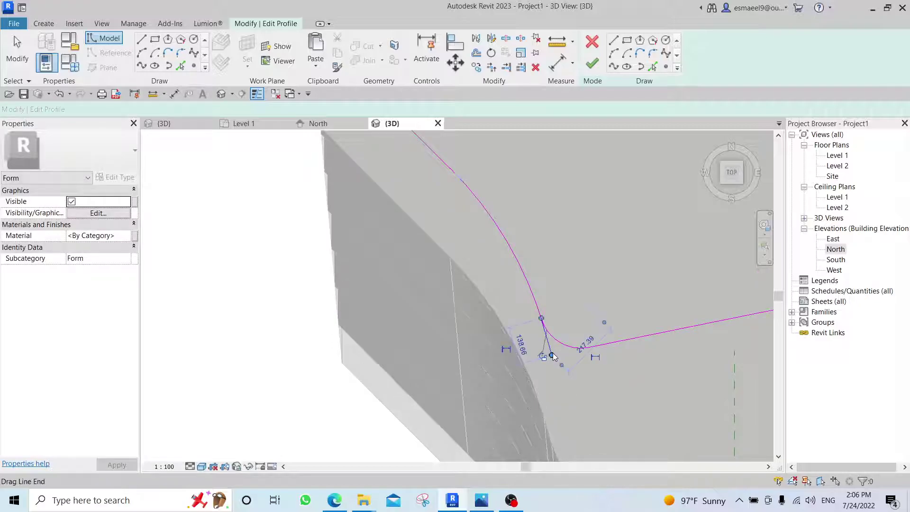
key(Escape)
key(Escape)
Try to make the left-hand curve meet the fillet arc by moving its end point
scroll(545, 346, up, 3)
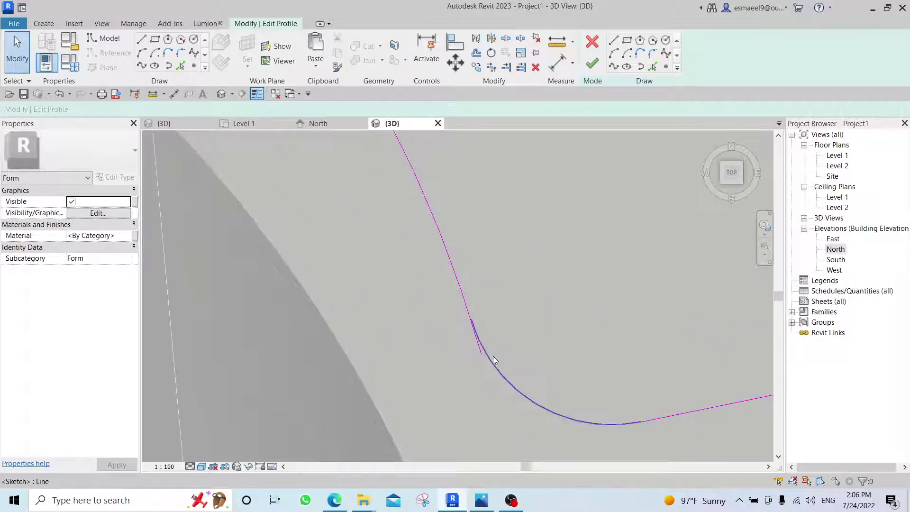
click(491, 357)
drag(472, 319, 477, 345)
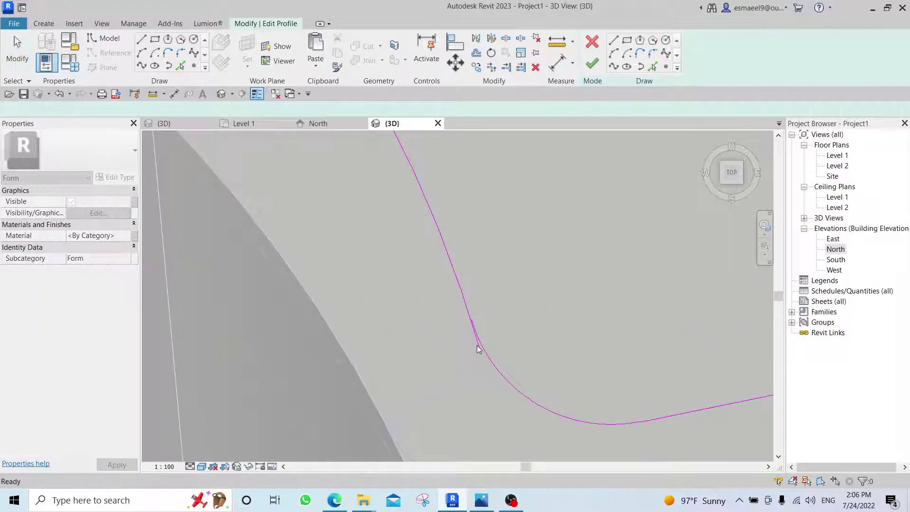
click(479, 353)
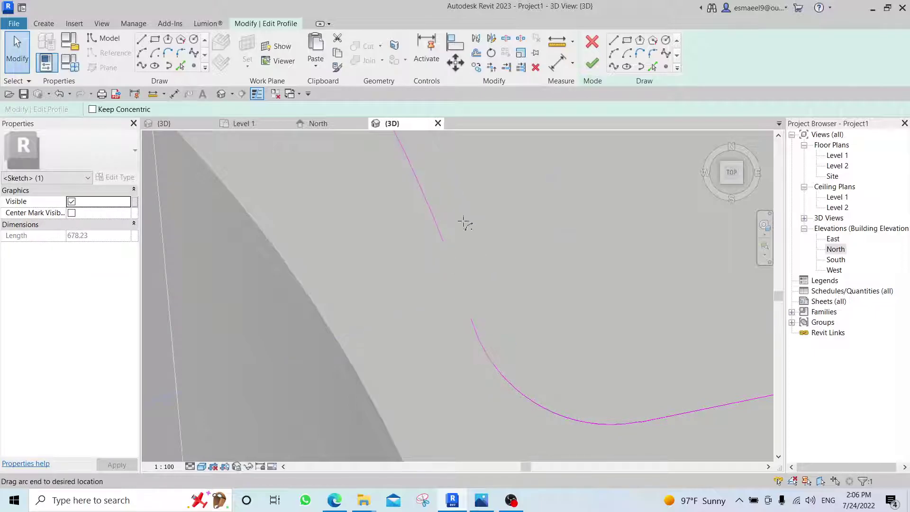
drag(427, 169, 422, 155)
click(467, 222)
Delete the left-hand curve and its fillet arc, keeping the diagonal side line and the front line
scroll(467, 221, down, 1)
mouse_move(467, 222)
middle_down()
mouse_move(542, 408)
mouse_move(548, 317)
mouse_move(558, 301)
middle_up()
scroll(496, 363, down, 2)
click(497, 355)
key(Delete)
click(531, 377)
key(Delete)
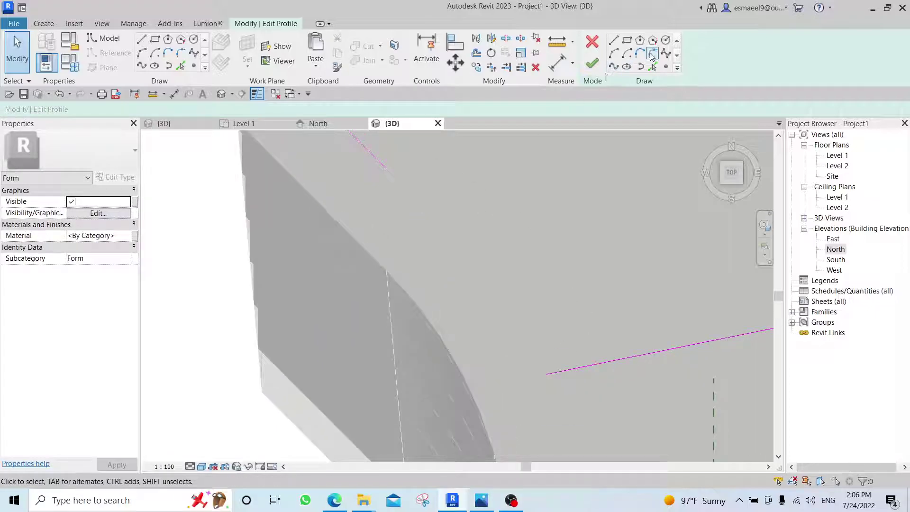
Join the diagonal side line and the front line with a large fillet arc of about 1720 radius
key(Return)
click(619, 370)
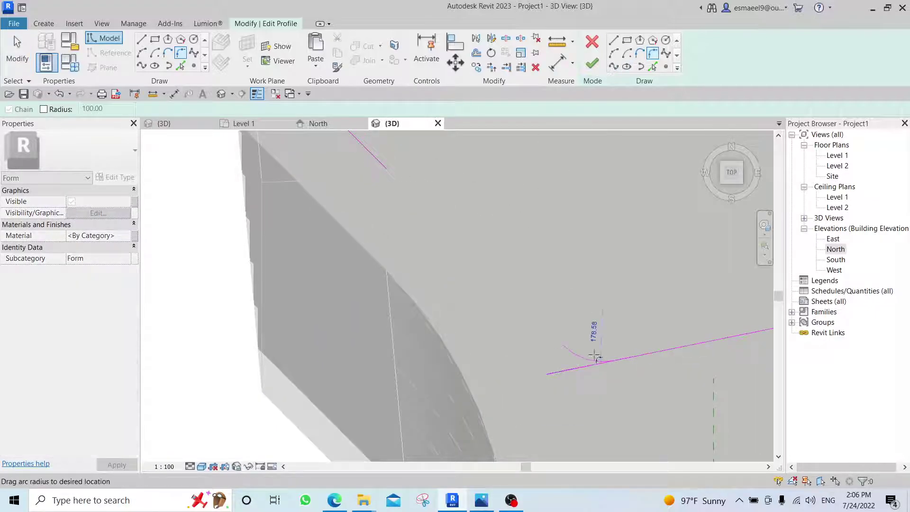
click(493, 248)
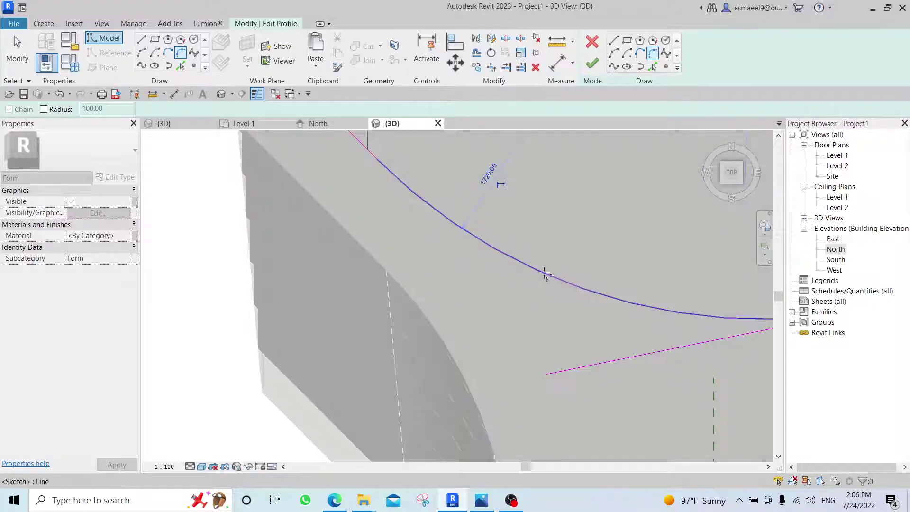
scroll(503, 185, down, 5)
middle_drag(587, 223, 540, 301)
scroll(581, 308, up, 5)
key(Escape)
key(Escape)
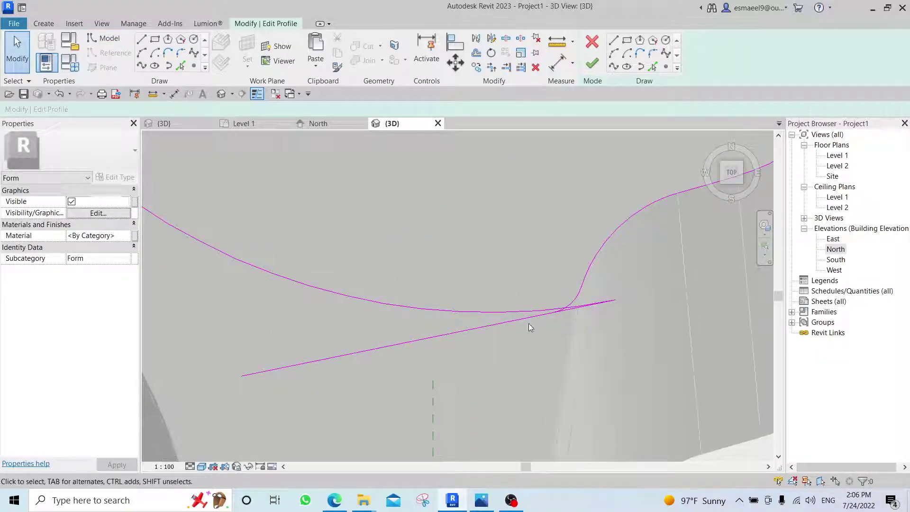
Delete the leftover straight front line and trim the large arc to a corner with the small right-hand fillet arc
click(524, 319)
key(Delete)
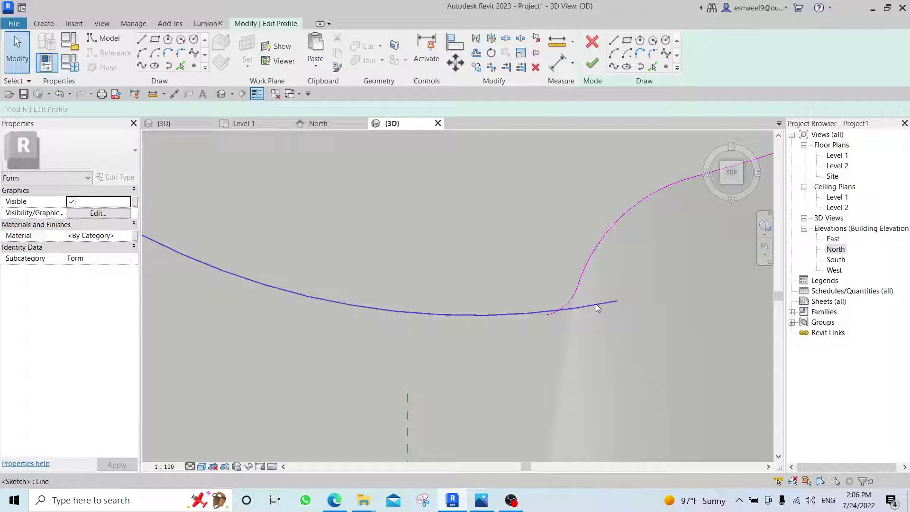
scroll(570, 303, up, 2)
middle_drag(571, 306, 589, 324)
key(t)
key(r)
click(589, 325)
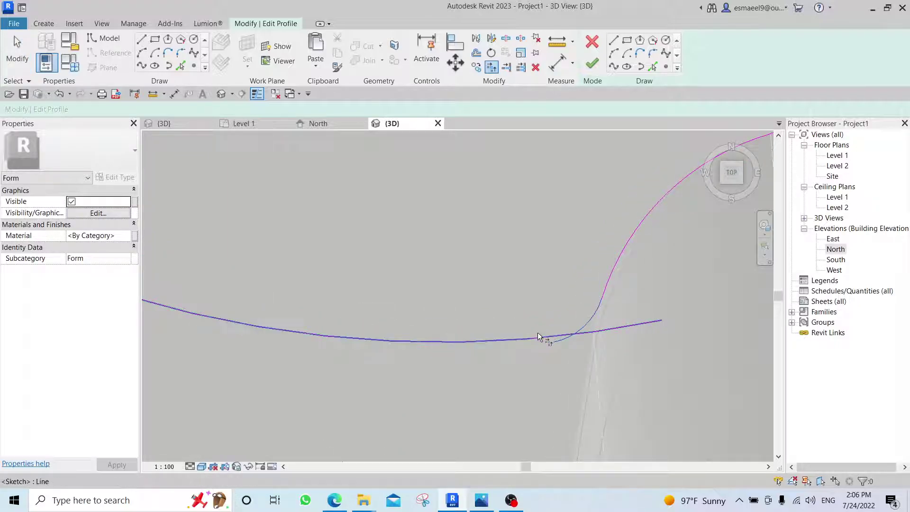
click(545, 339)
key(Escape)
key(Escape)
scroll(603, 329, up, 3)
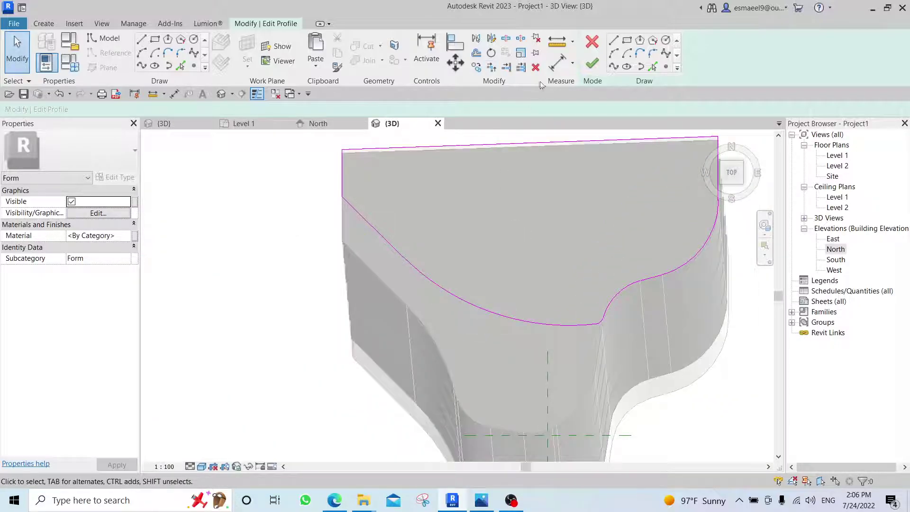
Finish the edited upper profile and complete the in-place mass
click(591, 64)
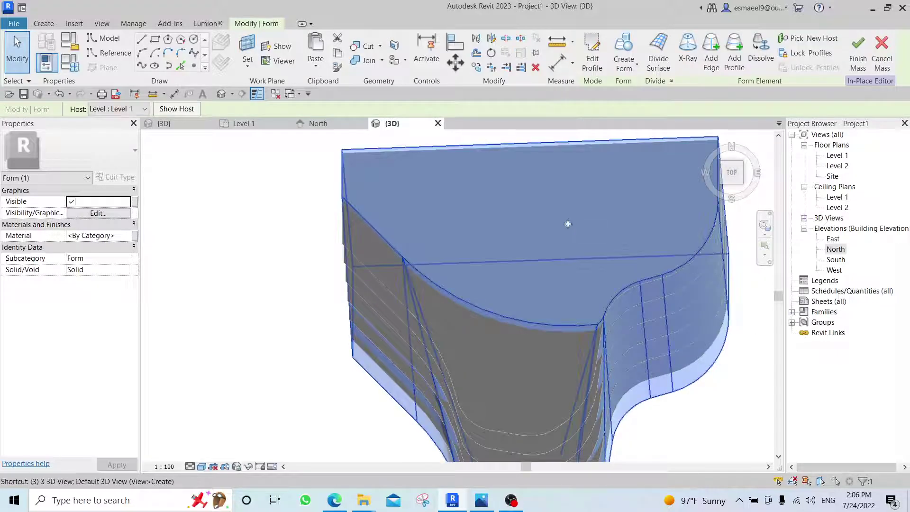
key(Escape)
shift+middle_drag(488, 330, 510, 314)
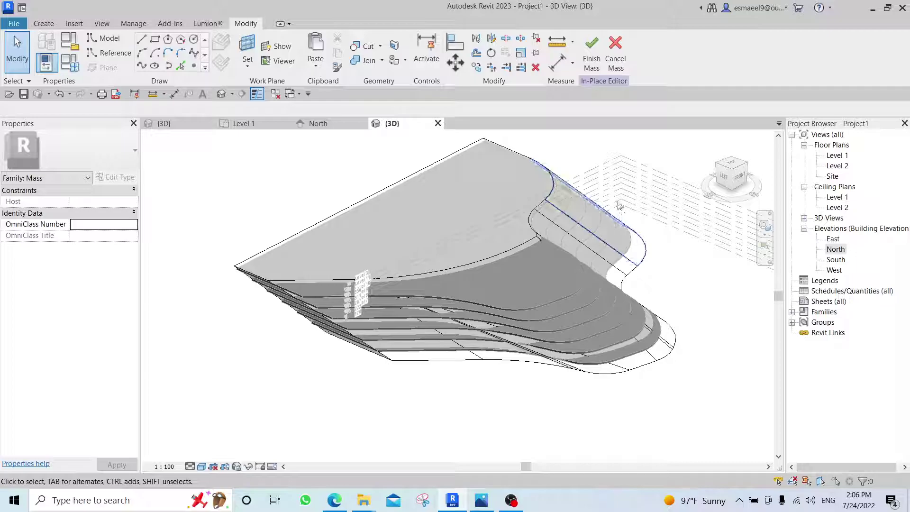
click(592, 52)
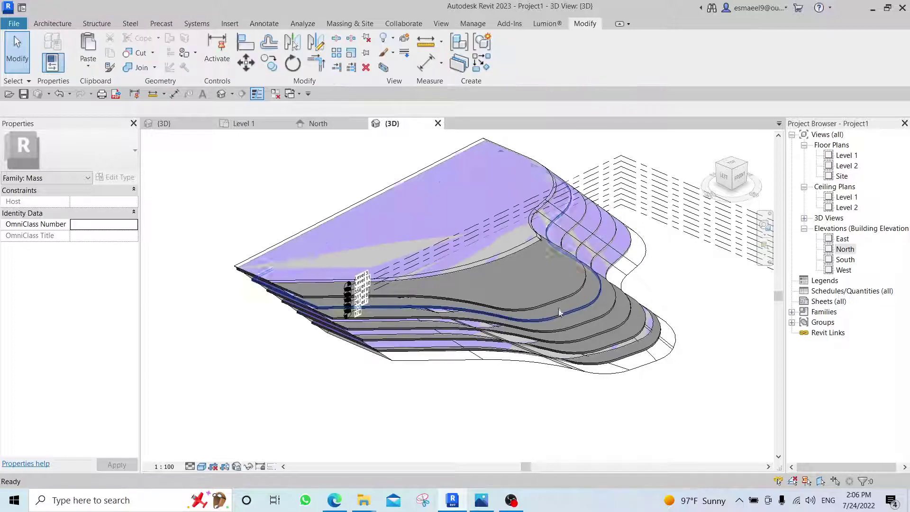
Select all floor instances visible in the view and update them to the reshaped mass faces
click(559, 299)
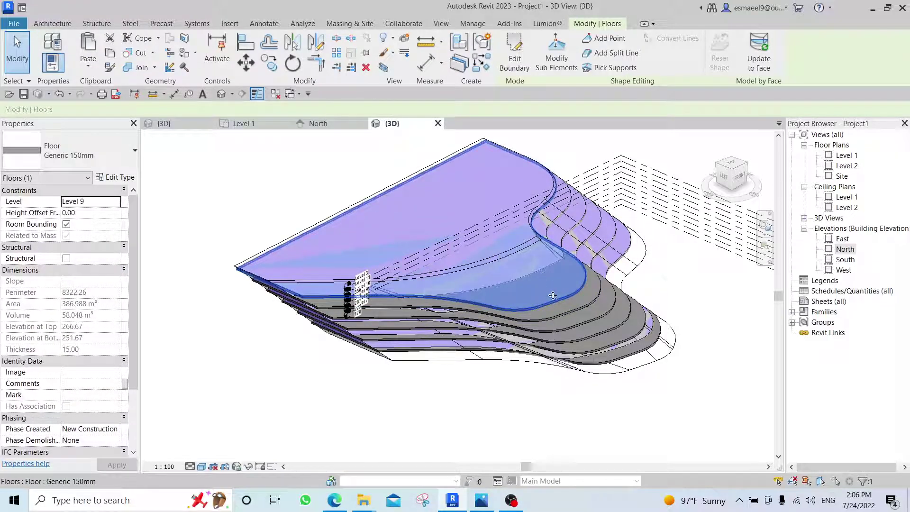
right_click(552, 295)
mouse_move(631, 130)
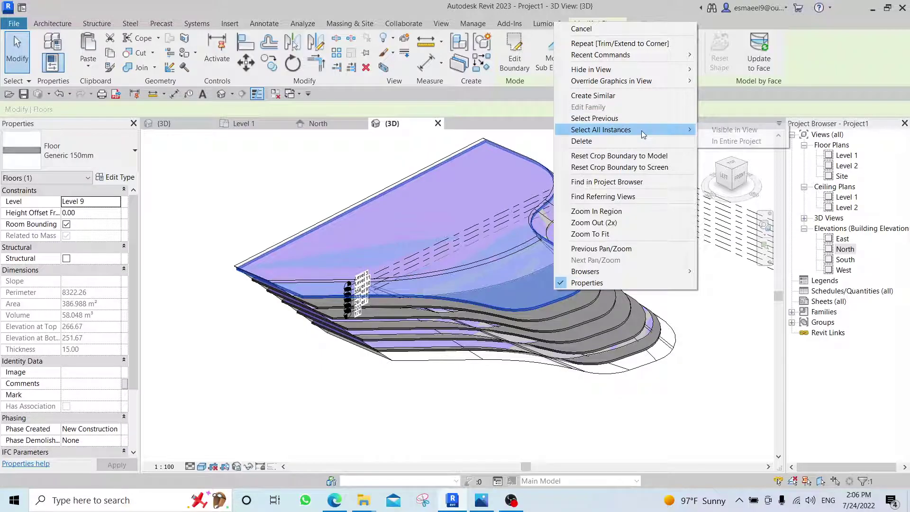
click(714, 129)
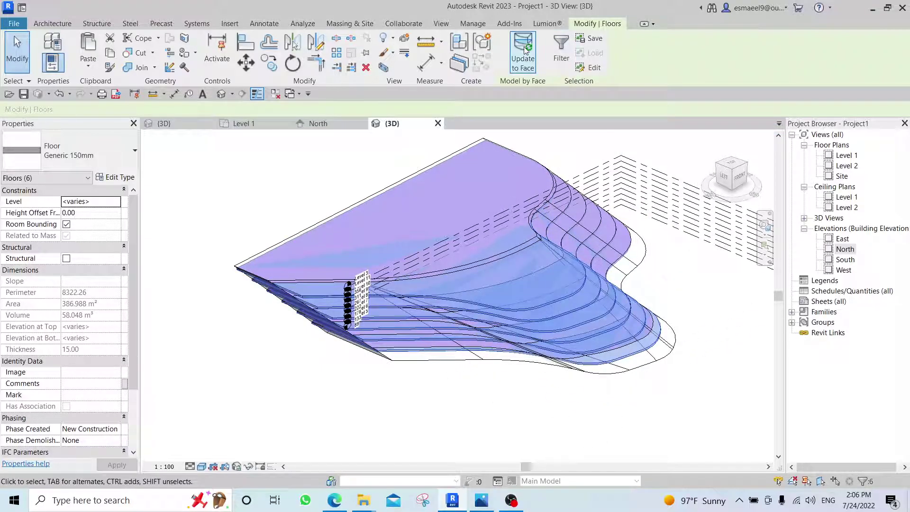
click(652, 412)
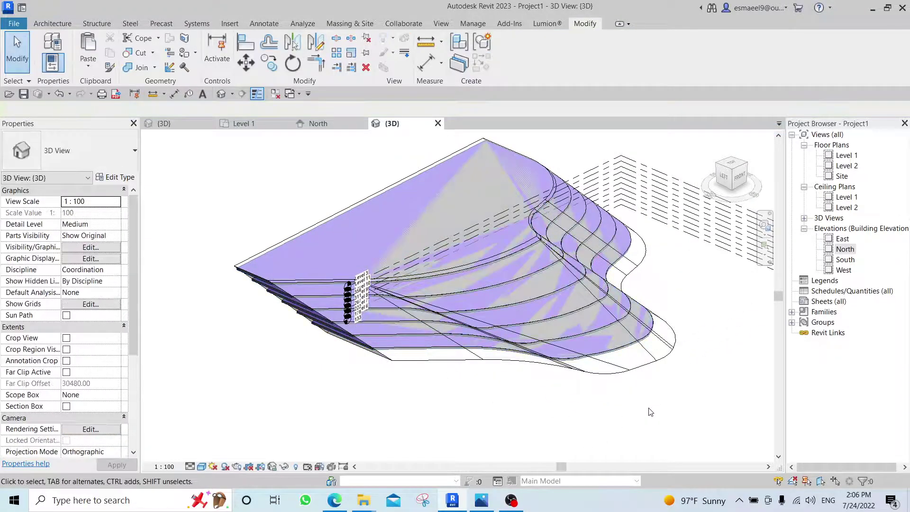
Try hiding the mass element in the 3D view to show only the stepped floors
click(661, 371)
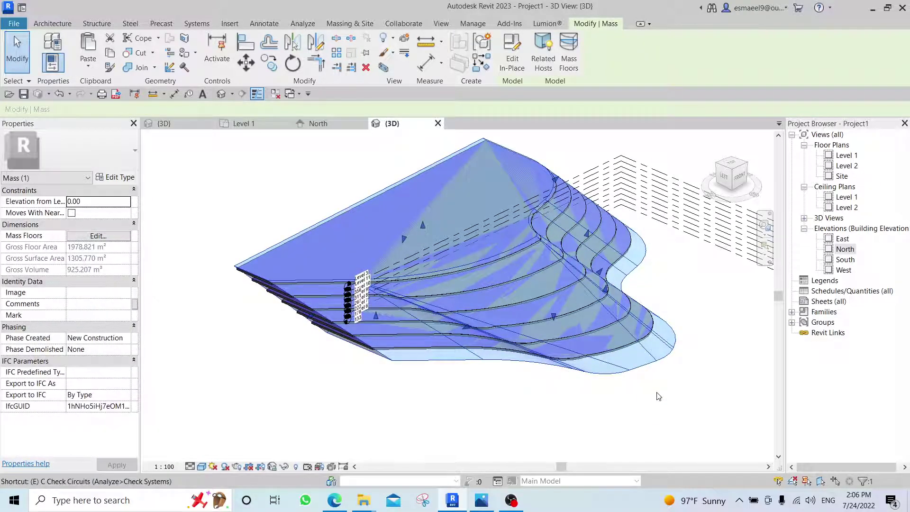
click(658, 397)
shift+middle_drag(632, 394, 681, 392)
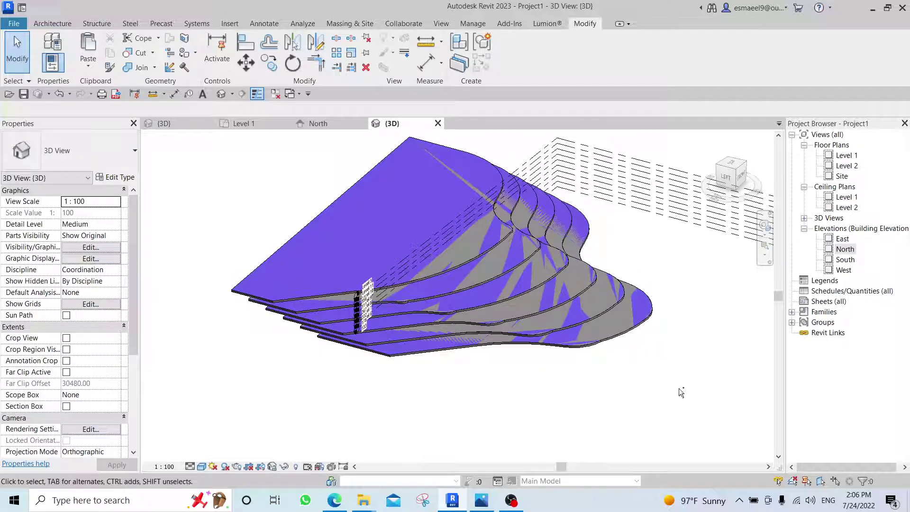
key(ctrl+z)
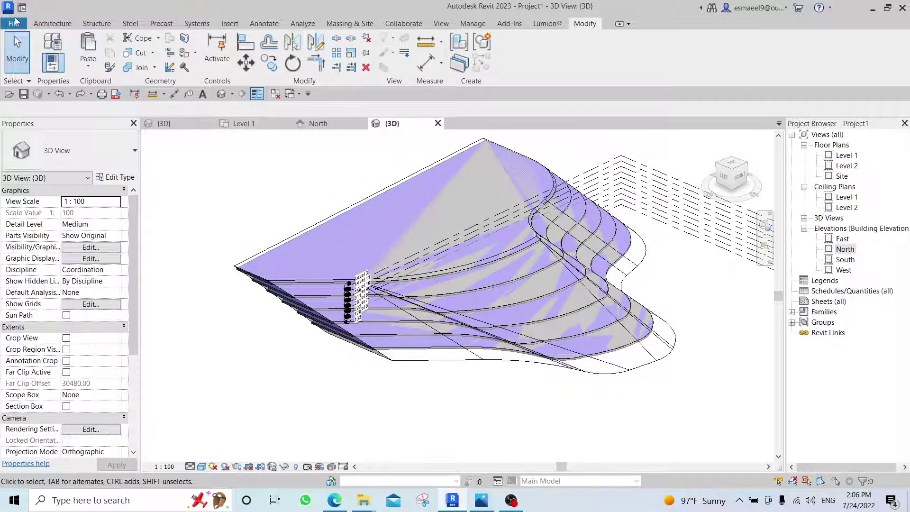
Turn off the Mass category in the 3D view's visibility and graphic overrides
click(48, 23)
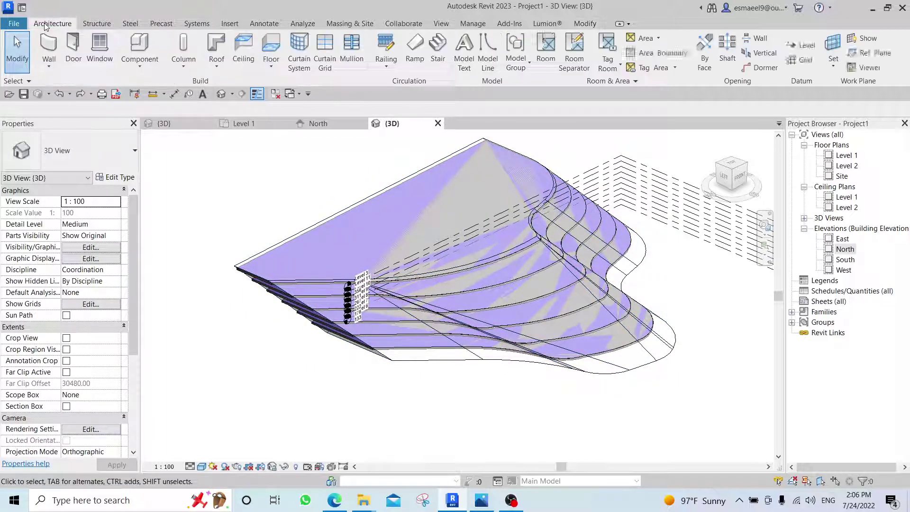
click(350, 24)
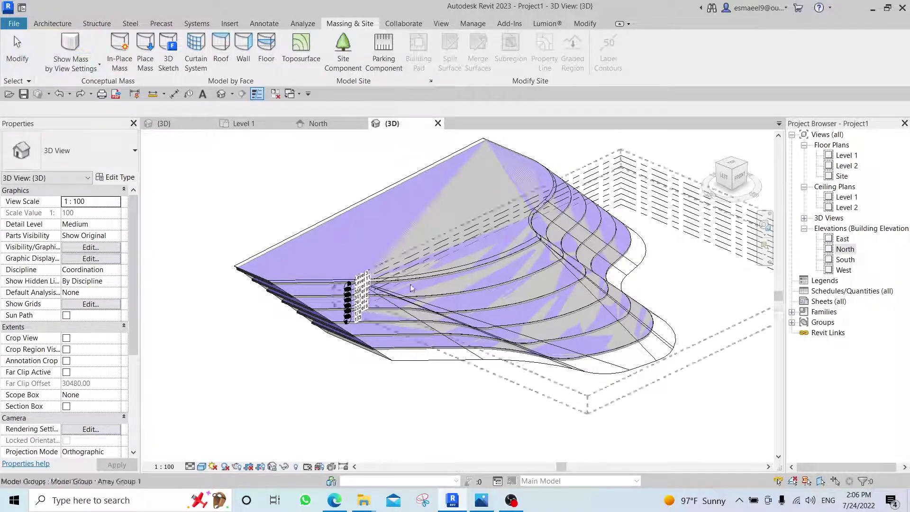
key(v)
key(v)
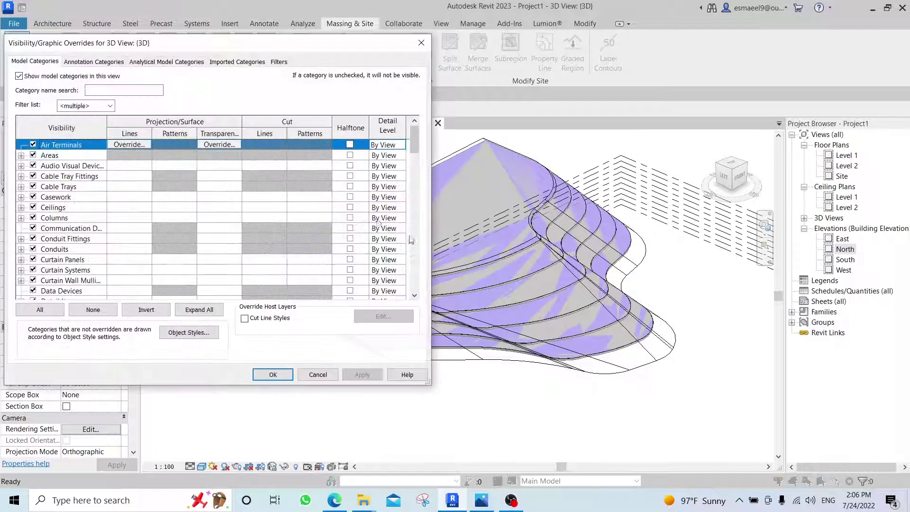
click(89, 230)
key(m)
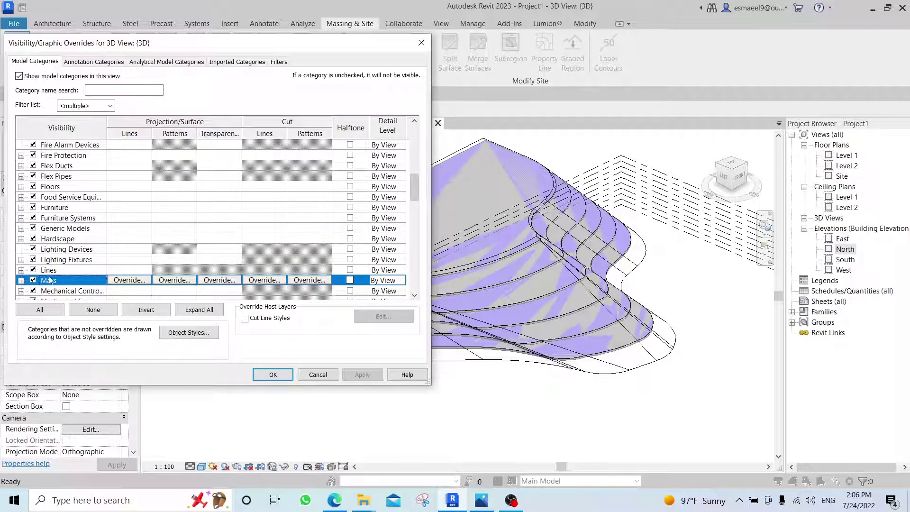
click(362, 374)
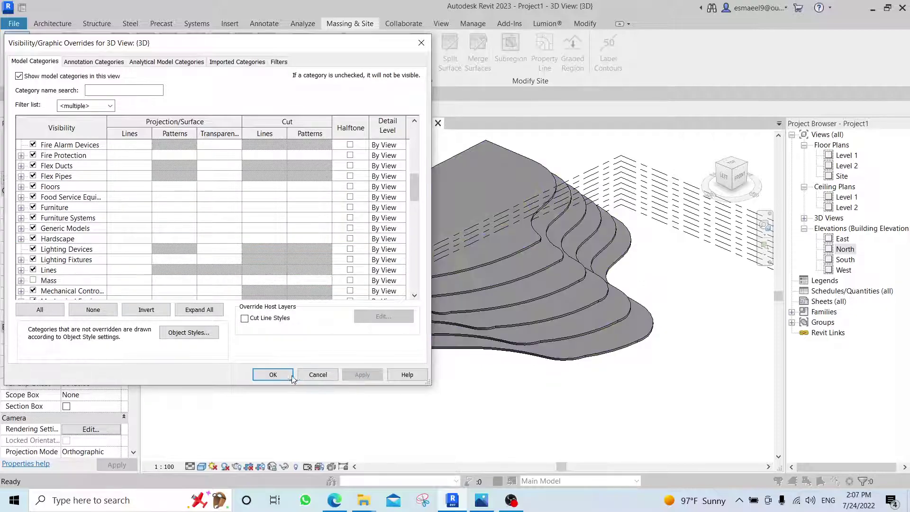
click(273, 374)
Set the structure layer thickness of the Generic 150mm floor type to 40
shift+middle_drag(577, 386, 337, 325)
click(337, 325)
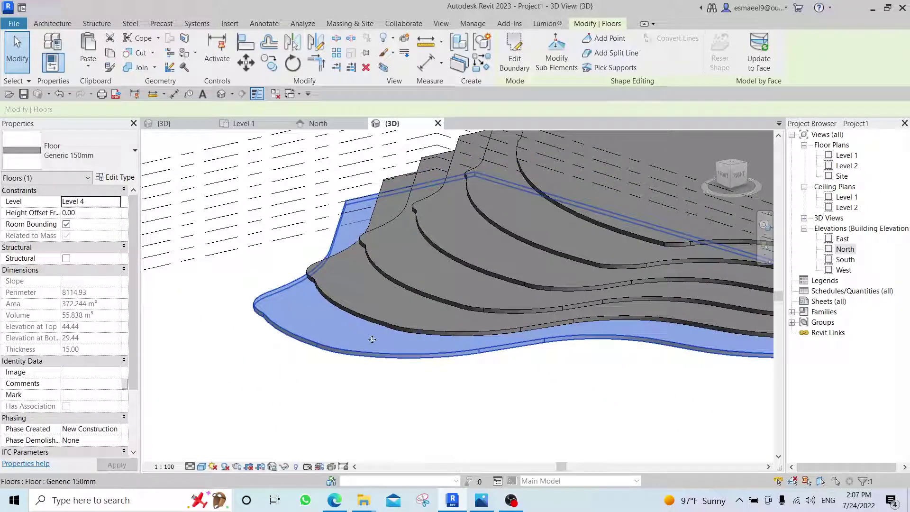
click(116, 182)
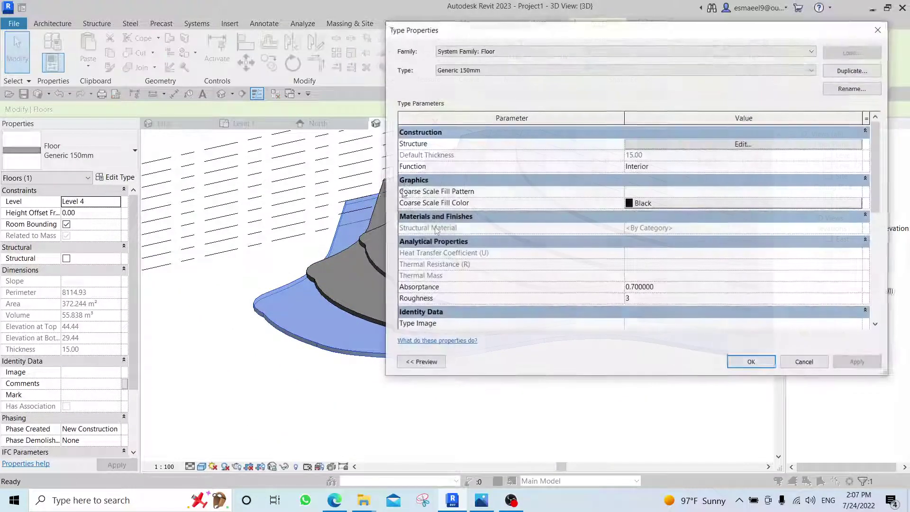
click(736, 142)
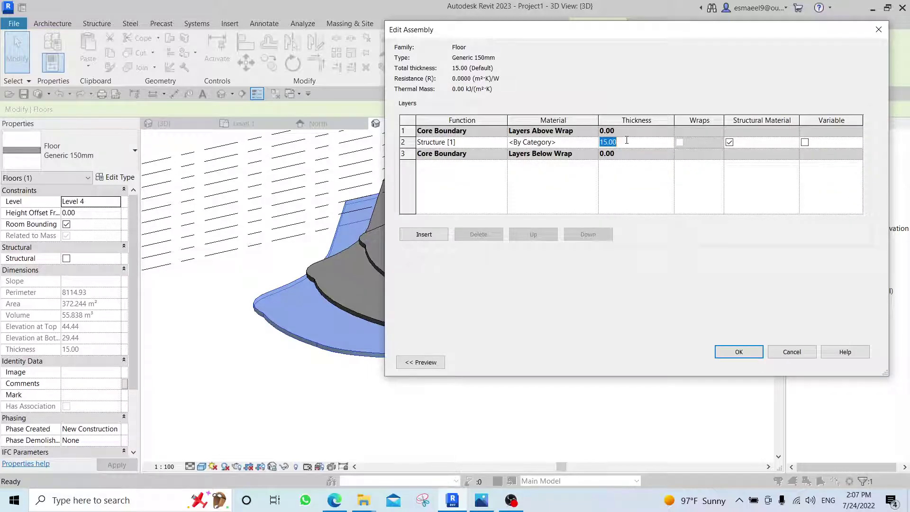
click(753, 355)
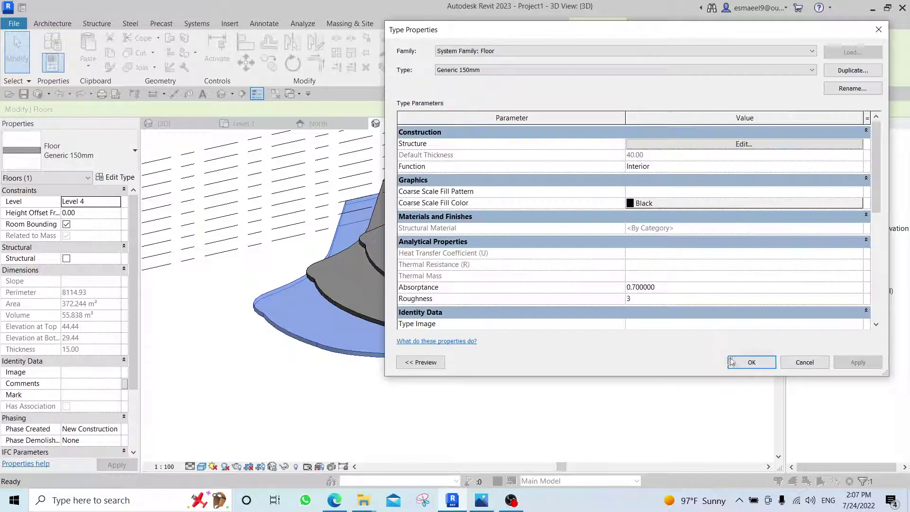
click(848, 364)
click(721, 382)
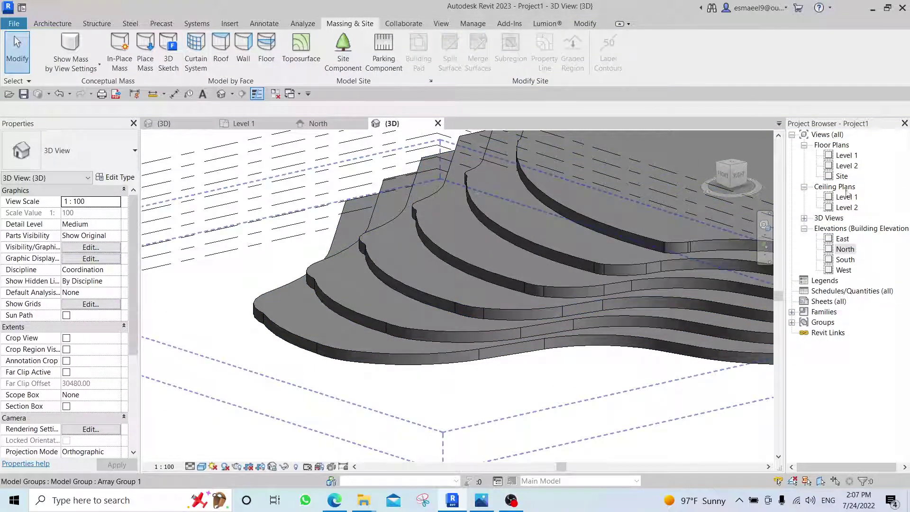
Open the Level 1 floor plan and draw a vertical building section through the middle of the stepped floors
double_click(844, 155)
click(242, 94)
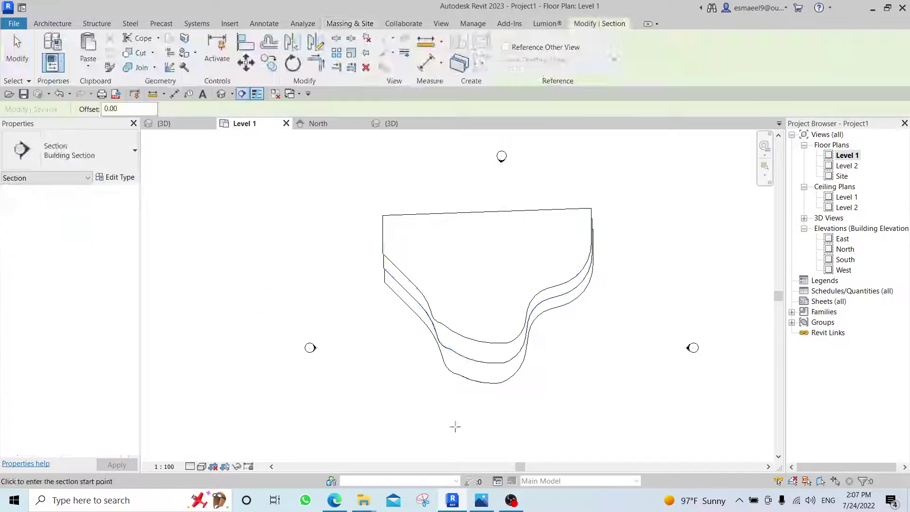
click(470, 445)
click(469, 197)
key(Escape)
key(Escape)
middle_drag(508, 327, 495, 214)
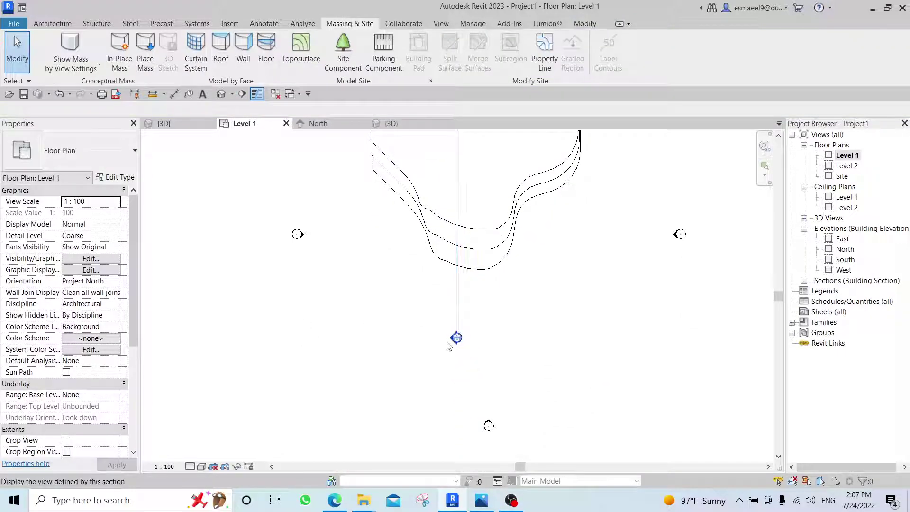
Open the new section view and examine the gaps between the stacked floor slabs
double_click(456, 338)
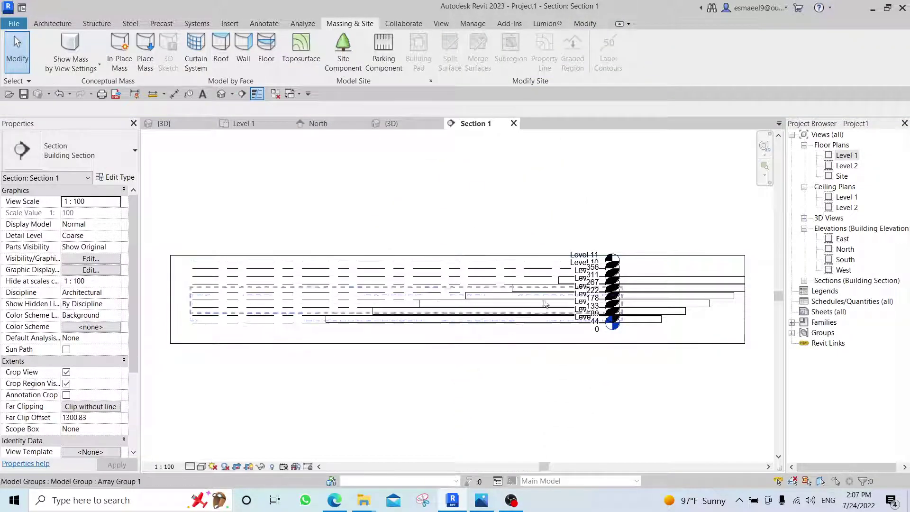
scroll(490, 342, up, 6)
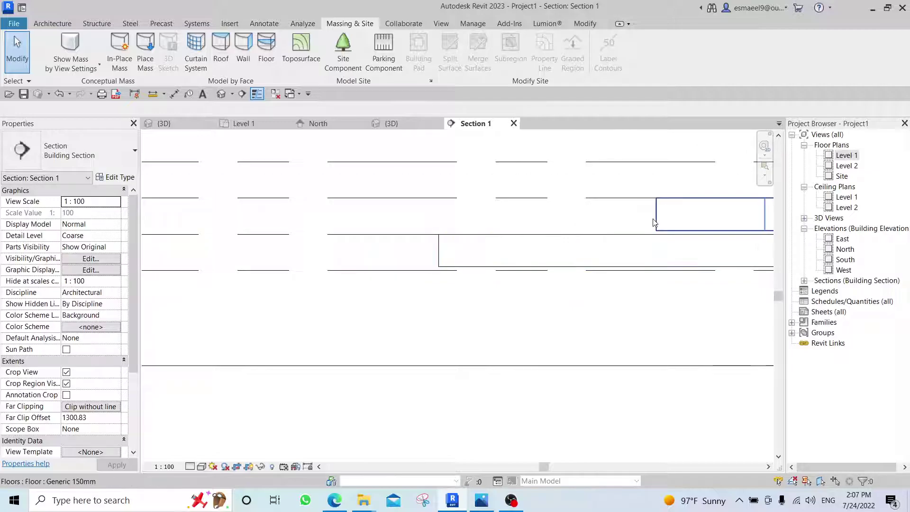
scroll(616, 240, up, 1)
click(620, 237)
scroll(625, 237, up, 2)
scroll(628, 268, up, 2)
key(Escape)
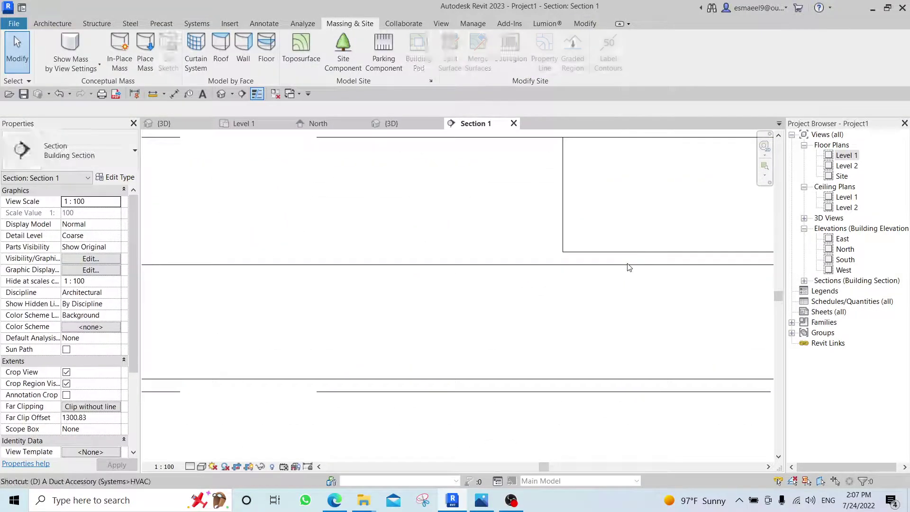
key(d)
key(i)
key(Escape)
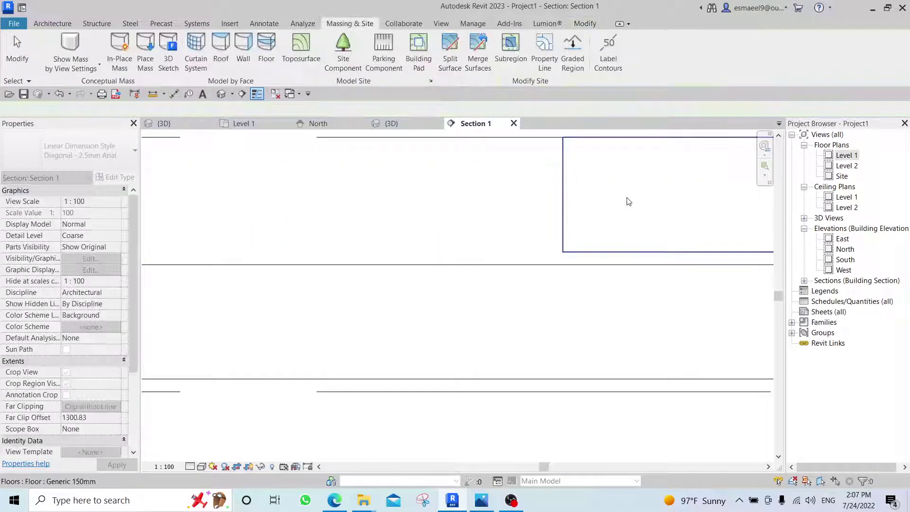
Set the structure layer thickness of the Generic 150mm floor type to 45 and accept the overlapping-floors warning
click(628, 199)
click(117, 179)
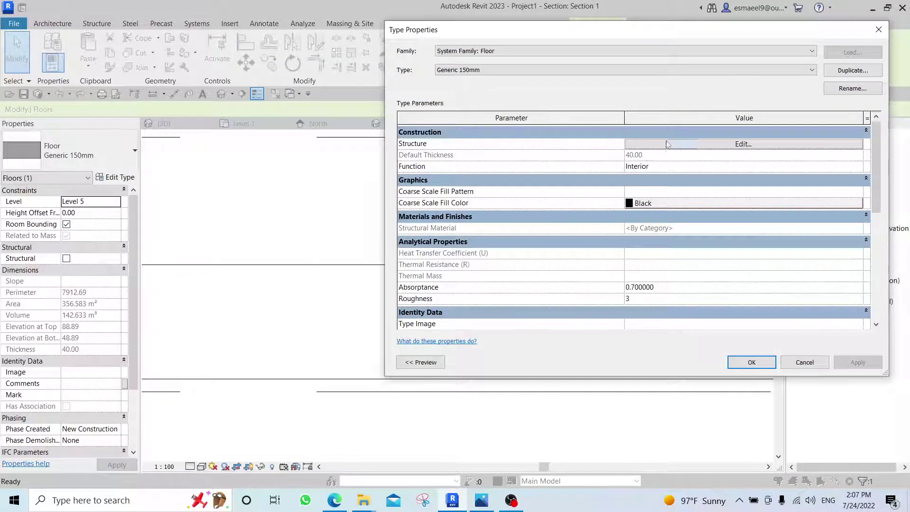
click(681, 146)
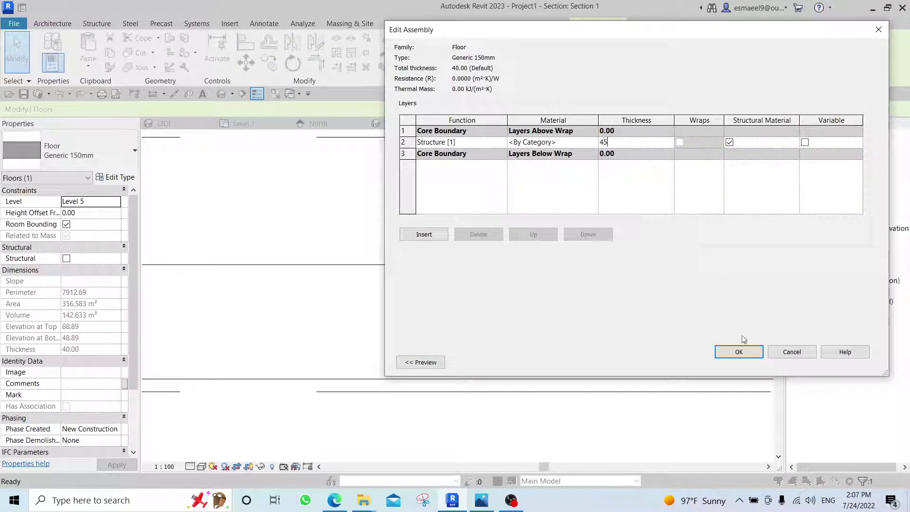
click(739, 352)
click(678, 243)
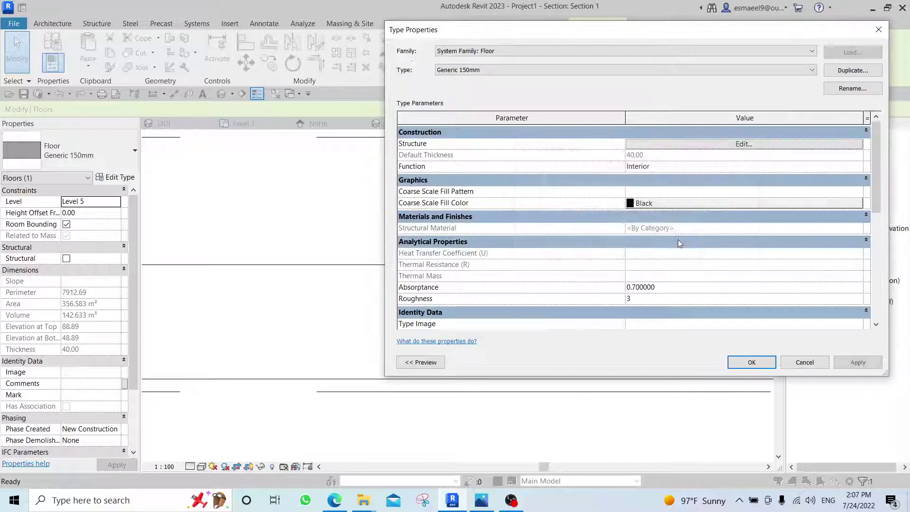
click(683, 145)
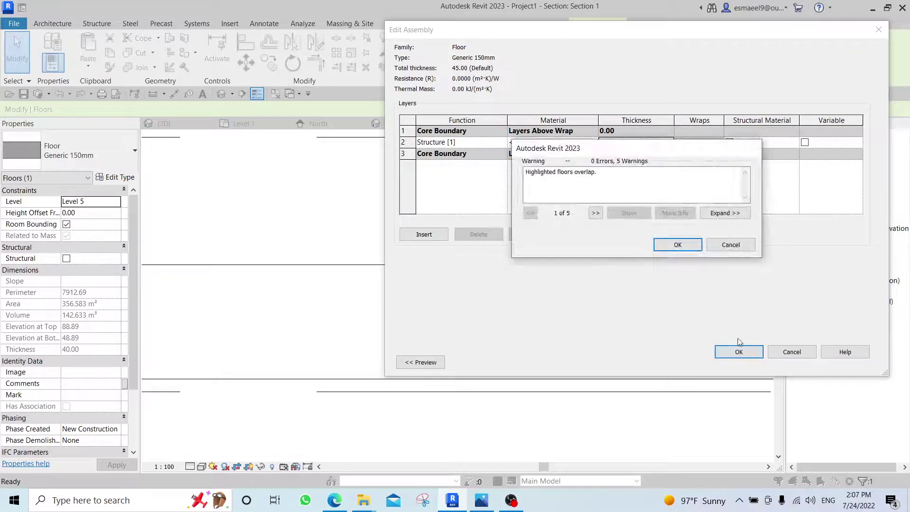
click(678, 244)
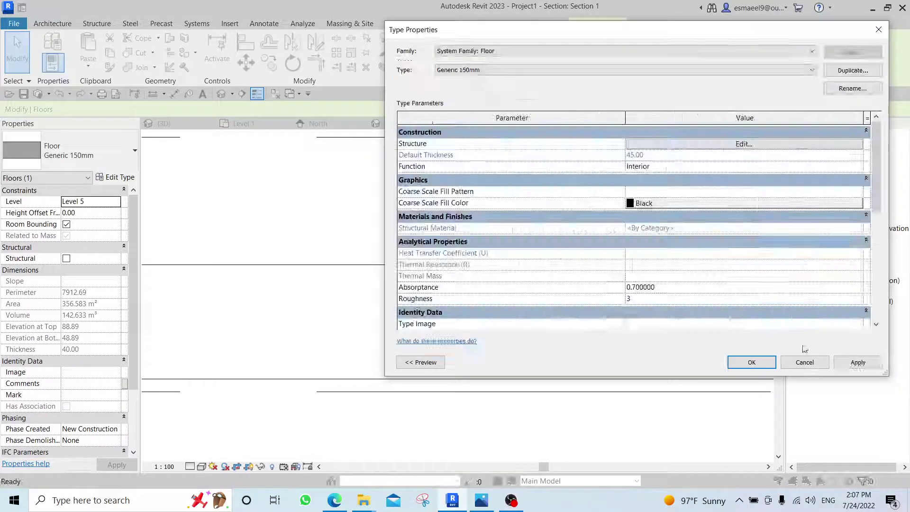
click(849, 363)
click(759, 365)
click(585, 400)
scroll(584, 400, down, 3)
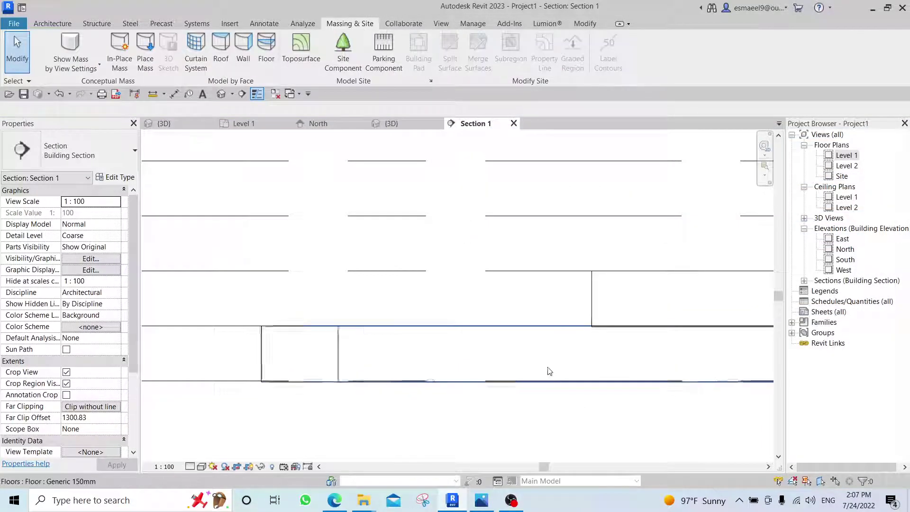
Return to the 3D view and examine the thickened floor steps from several angles
click(398, 125)
scroll(513, 347, down, 3)
shift+middle_drag(503, 331, 552, 327)
scroll(552, 327, up, 3)
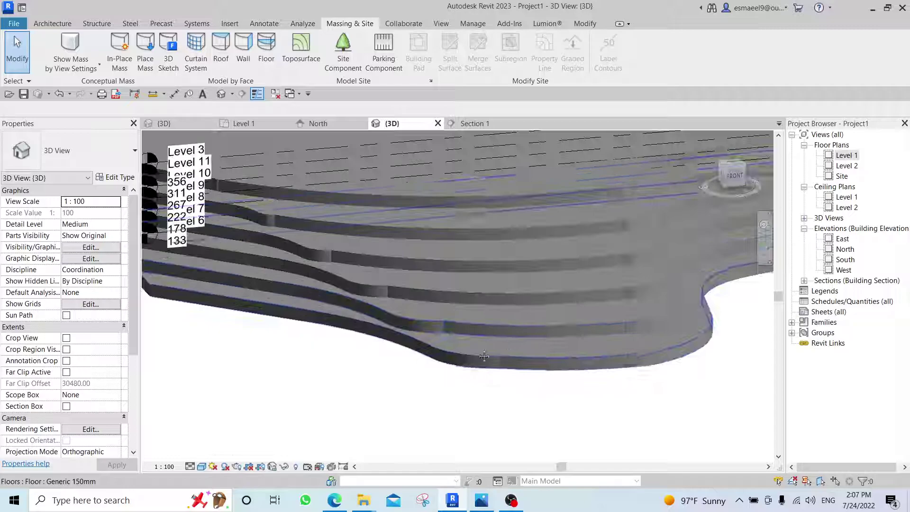
shift+middle_drag(426, 362, 487, 312)
scroll(486, 312, down, 3)
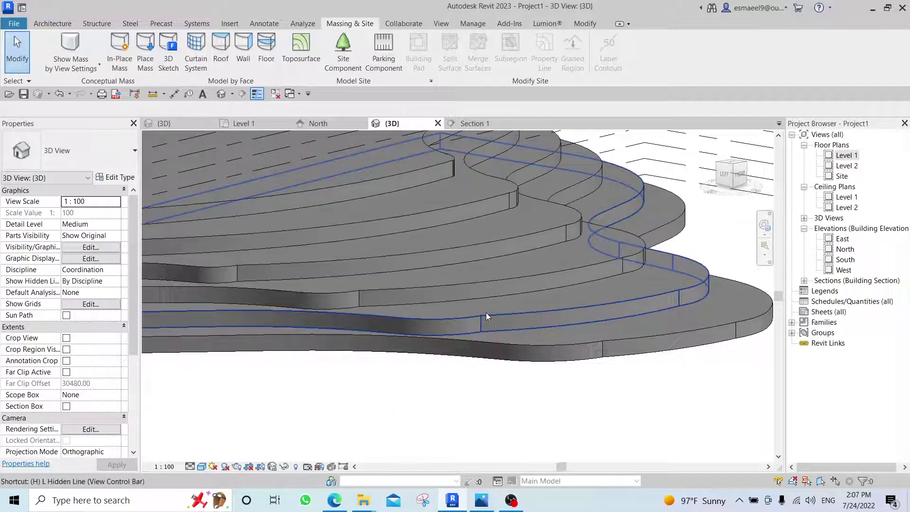
Display the 3D view in Hidden Line style with ambient shadows enabled in the graphic display options
key(g)
key(d)
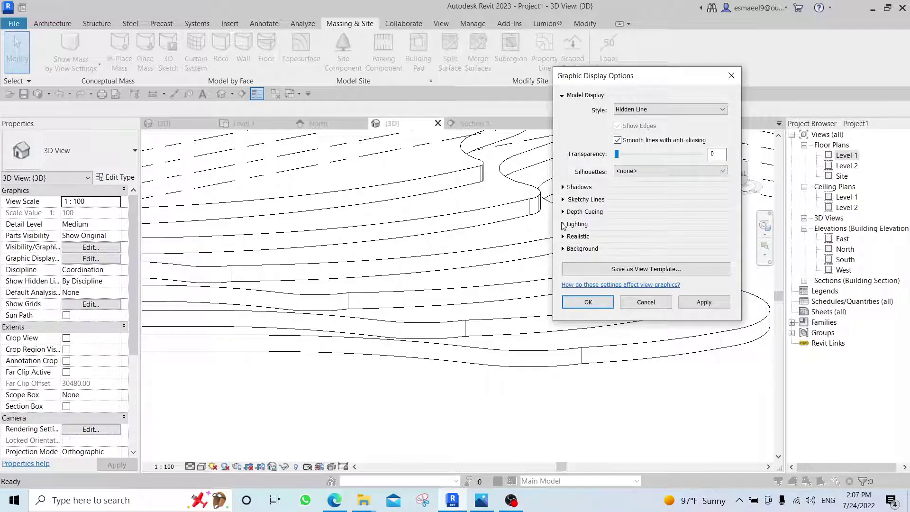
click(567, 188)
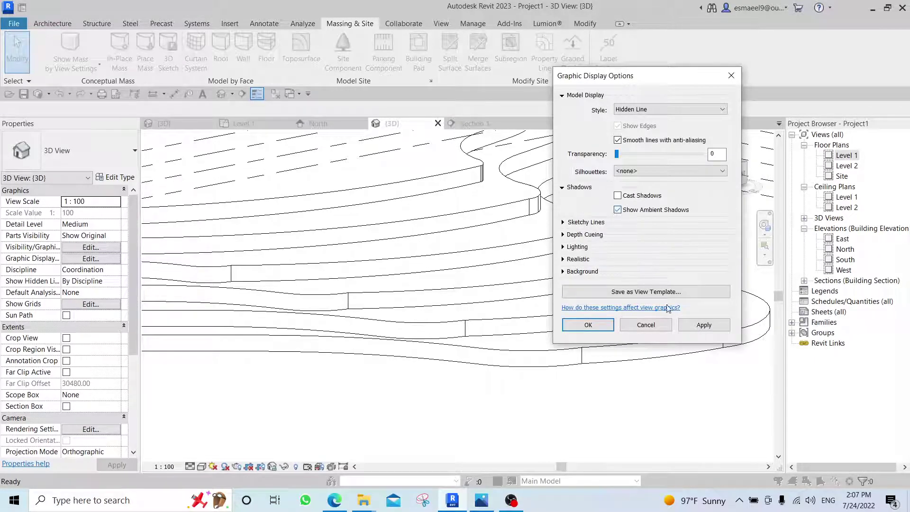
click(703, 325)
click(587, 325)
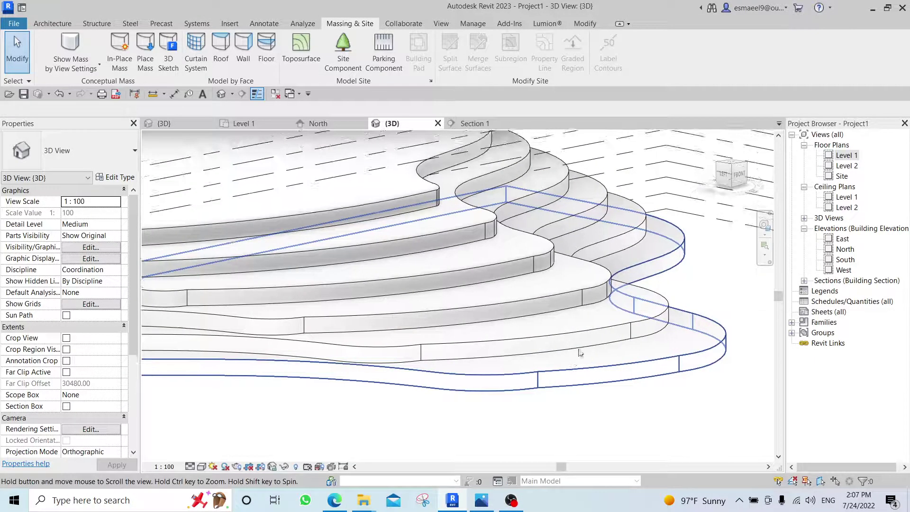
middle_drag(701, 309, 672, 329)
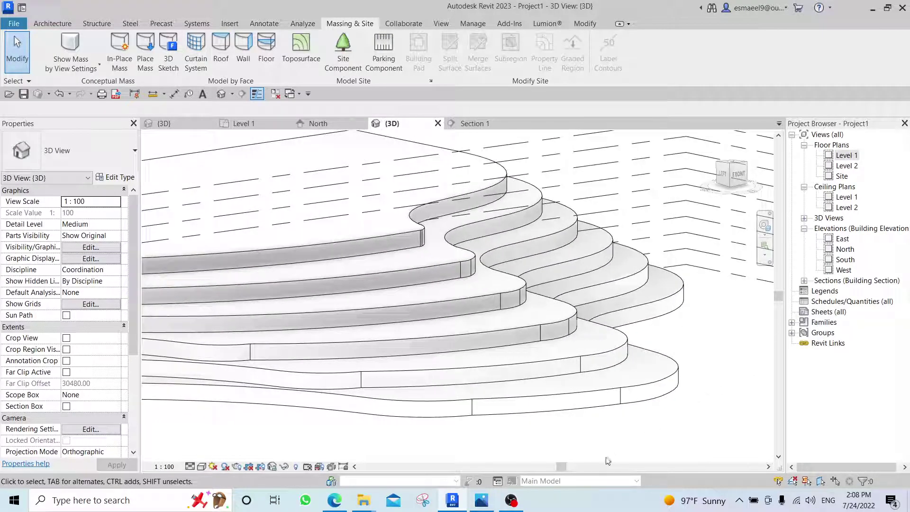